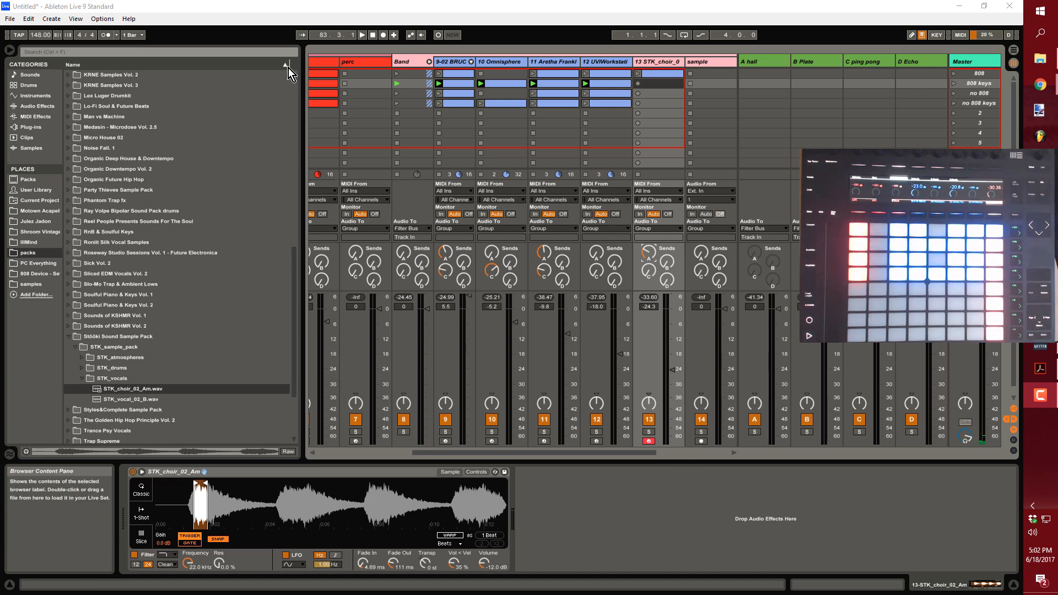
- Hide the browser and shrink the Session View mixer section to enlarge the clip area
left_click(11, 50)
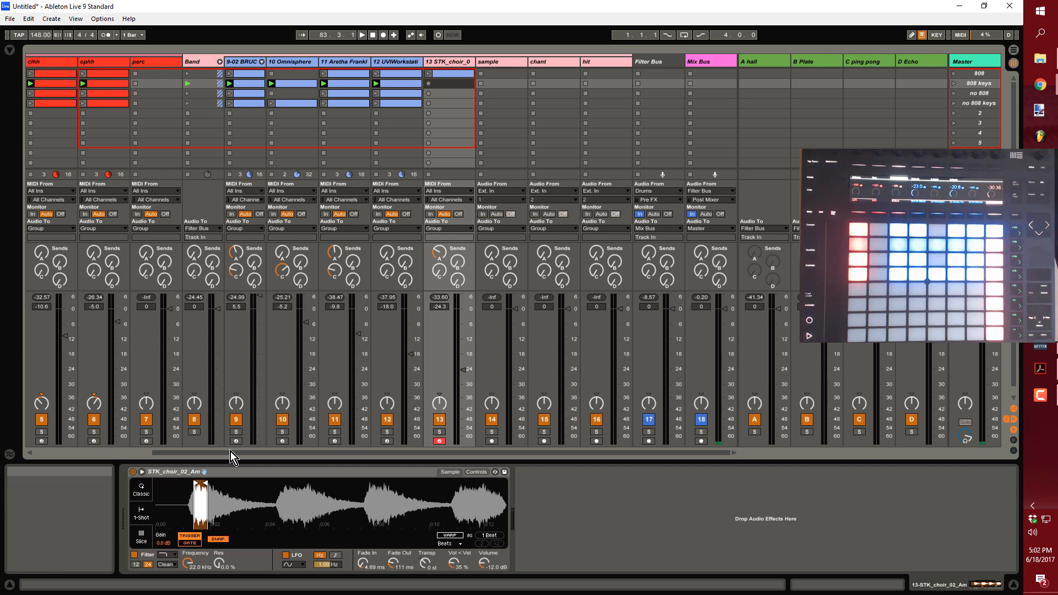
left_click_drag(230, 453, 88, 464)
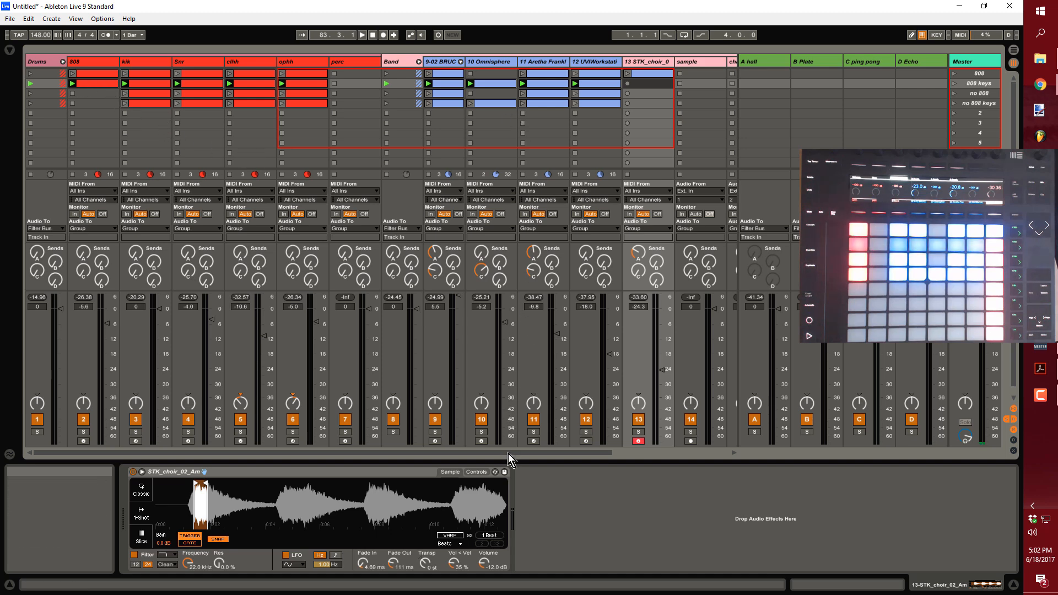
left_click_drag(509, 454, 634, 453)
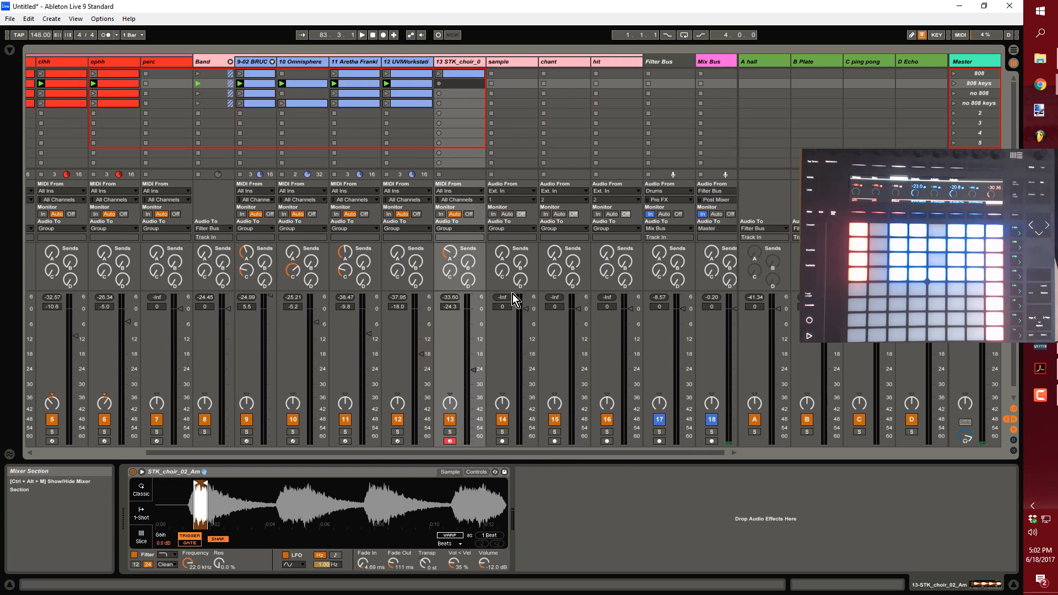
left_click_drag(515, 301, 518, 370)
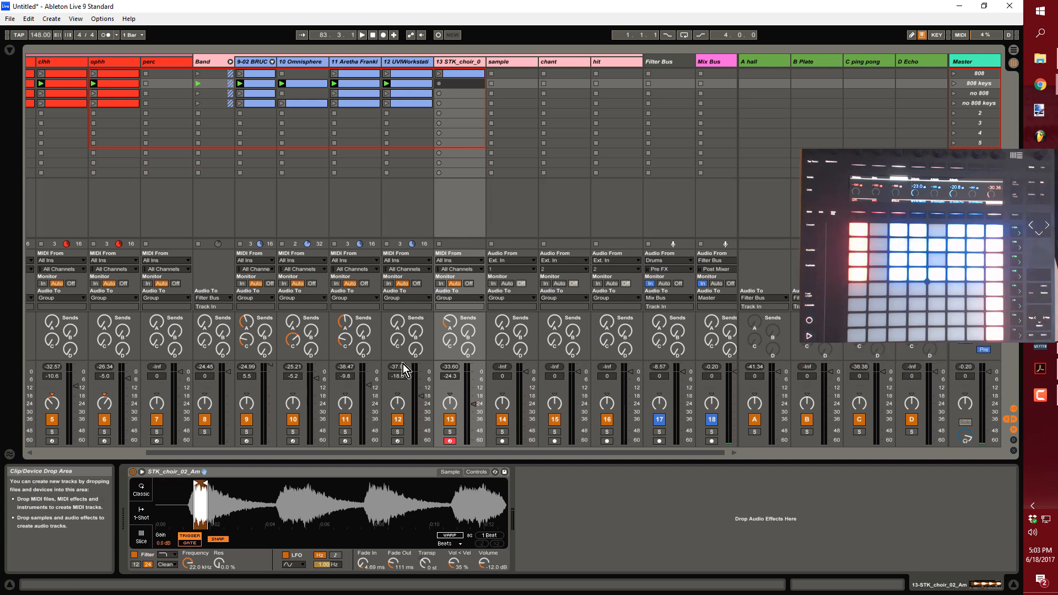
- Look across all the session tracks and show the Mix Bus track's device chain
left_click_drag(384, 452, 191, 439)
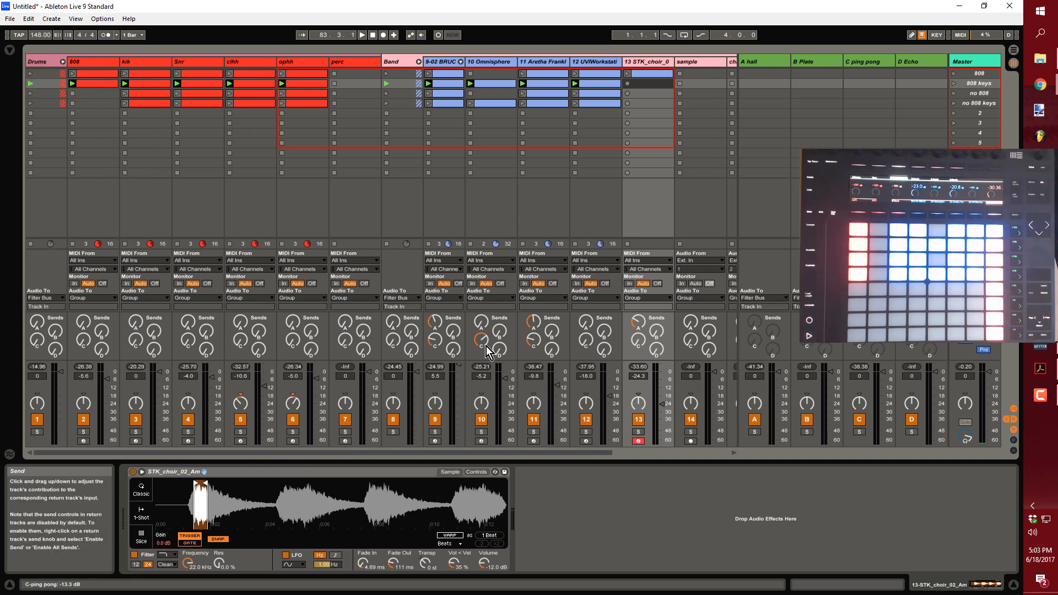
left_click_drag(488, 452, 625, 459)
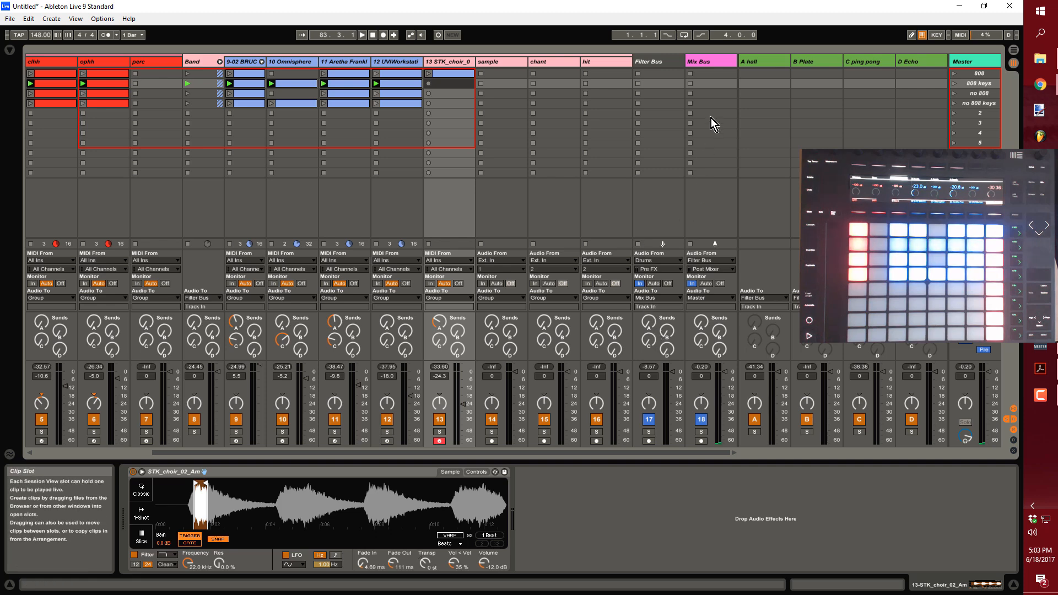
left_click(722, 63)
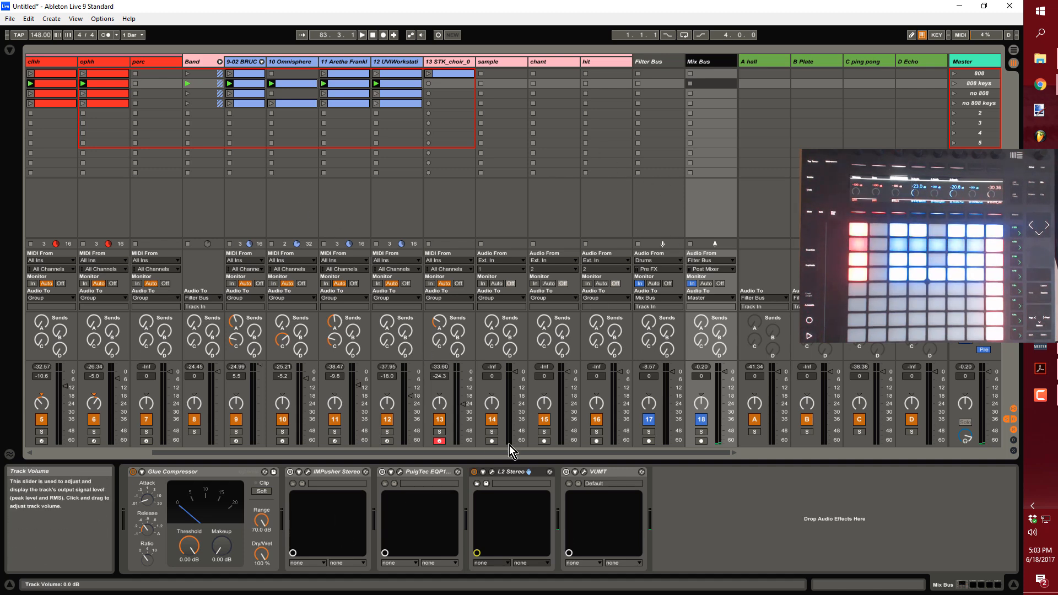
- Open the notes of the first clip on the 9-02 BRUC track and deactivate its C#1 and D1 notes
left_click_drag(500, 452, 356, 434)
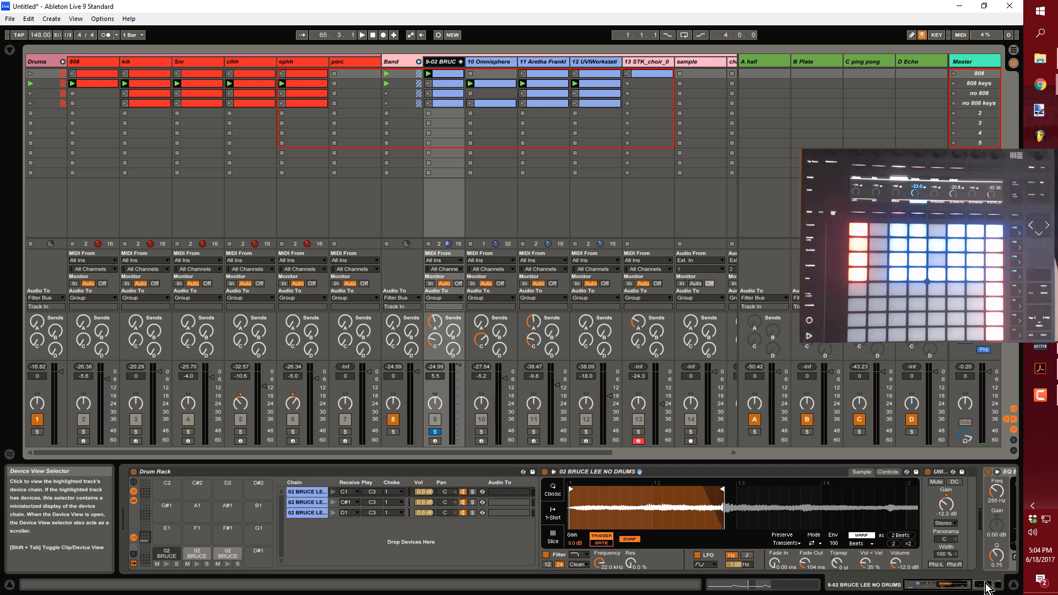
left_click(754, 588)
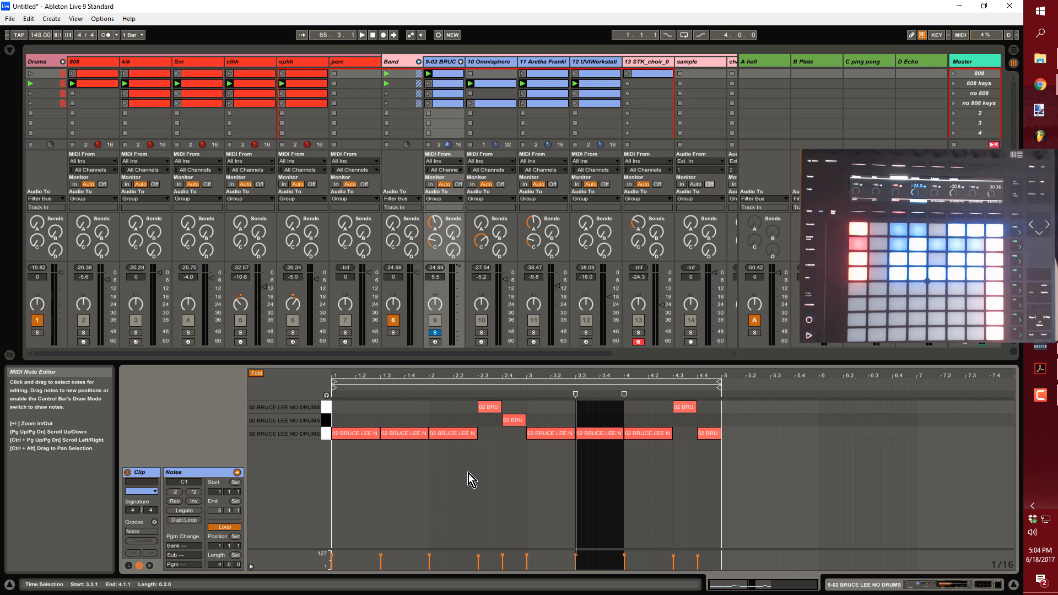
left_click_drag(456, 409, 700, 422)
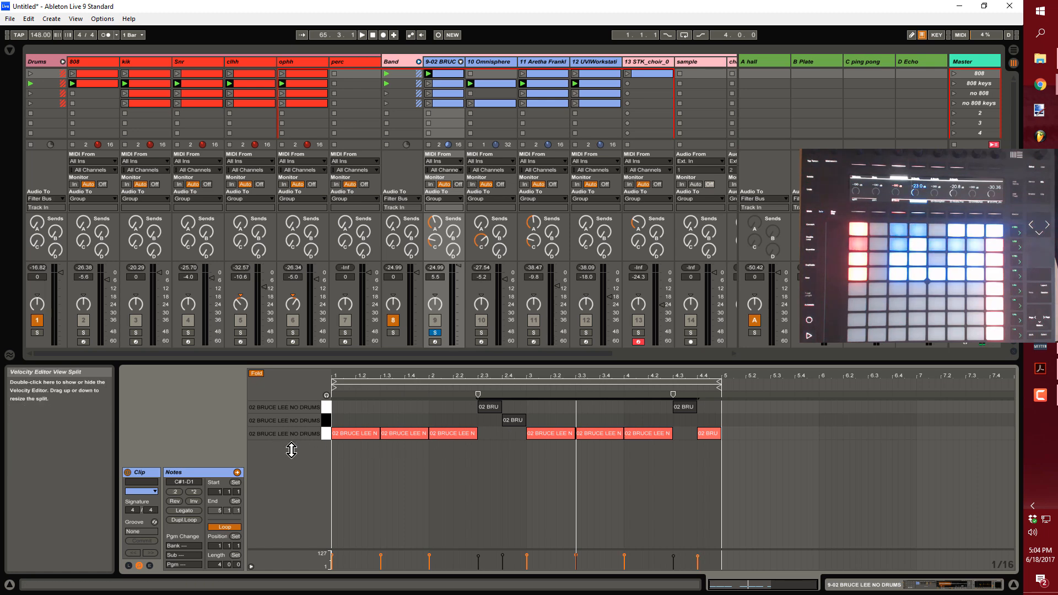
- Inspect the first Drum Rack chop's sample region in Simpler and audition the clip with only its C1 notes active
left_click(943, 587)
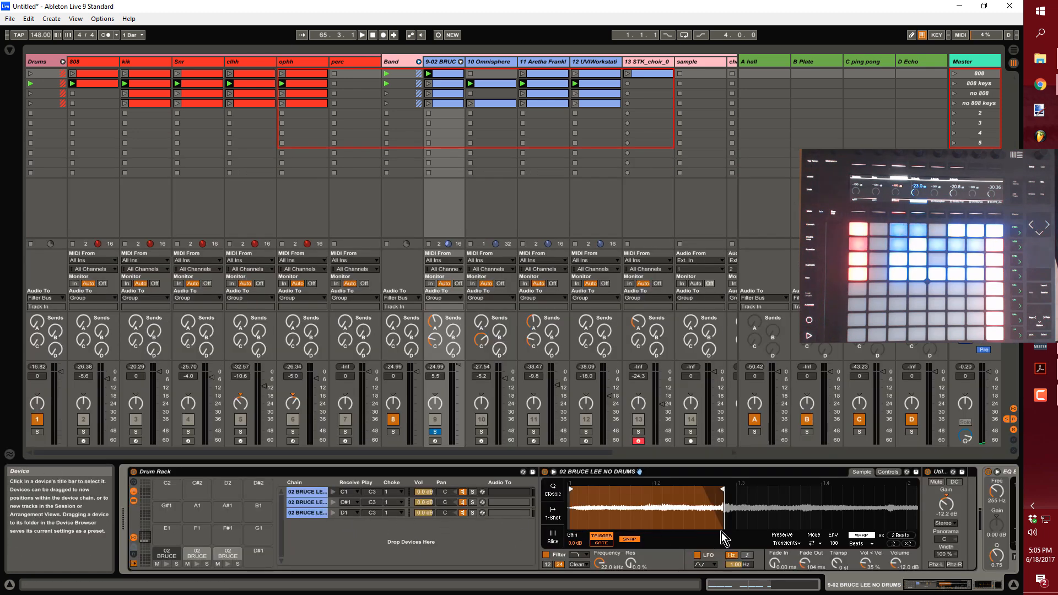
left_click_drag(822, 483, 822, 419)
left_click_drag(669, 419, 668, 483)
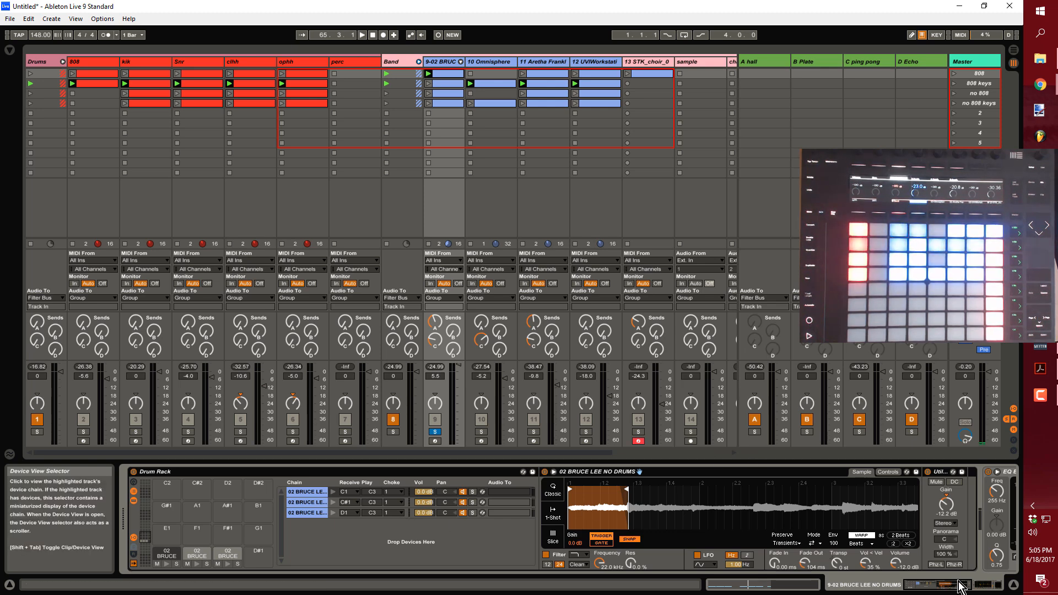
left_click(768, 591)
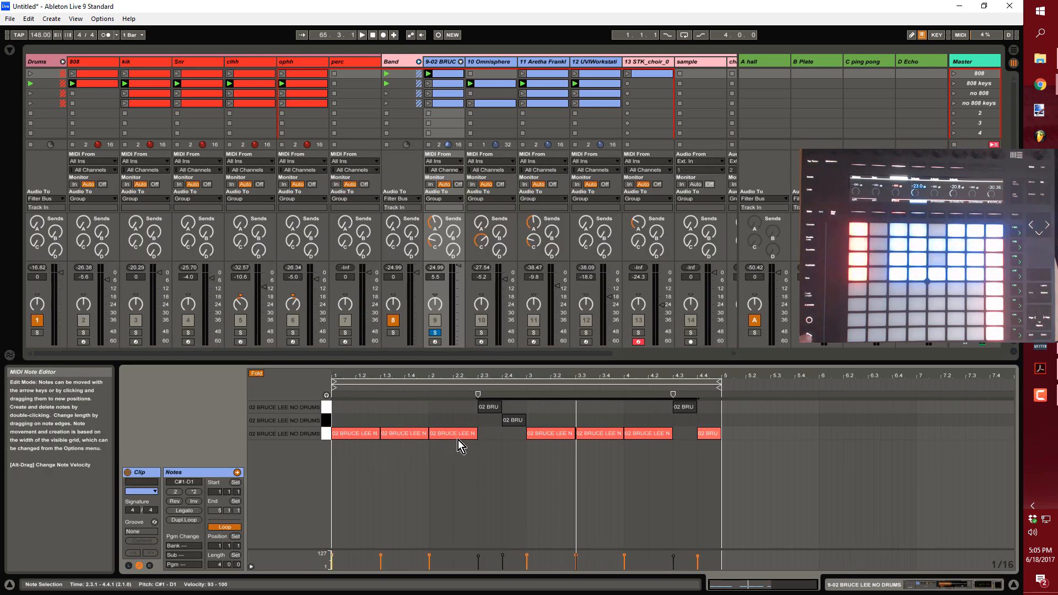
key("space")
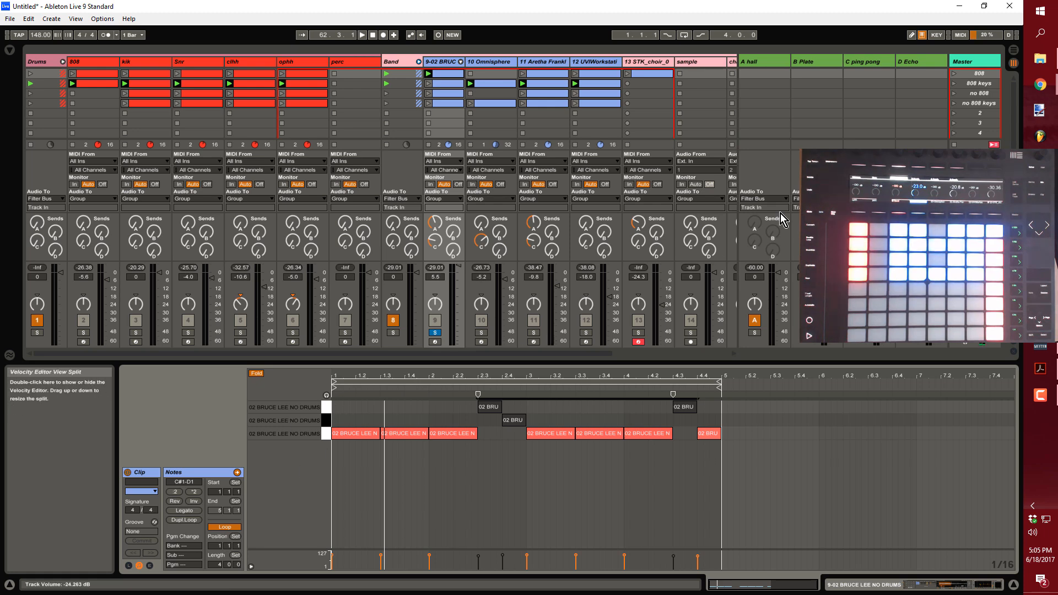
- Toggle the Drum Rack's display sections and leave the chain list and input/output section with its choke settings showing
left_click(937, 589)
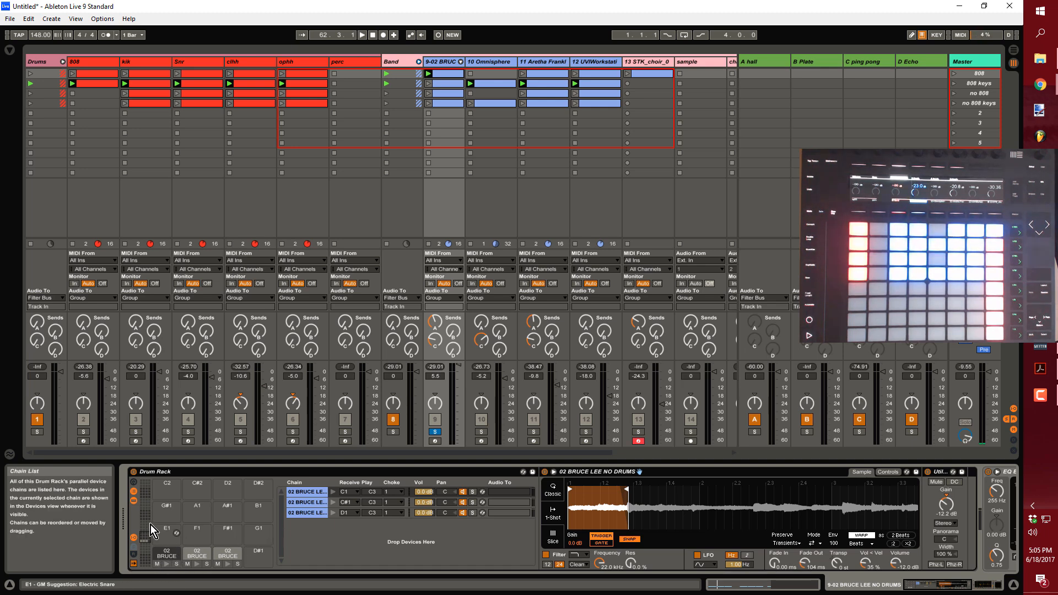
left_click(134, 502)
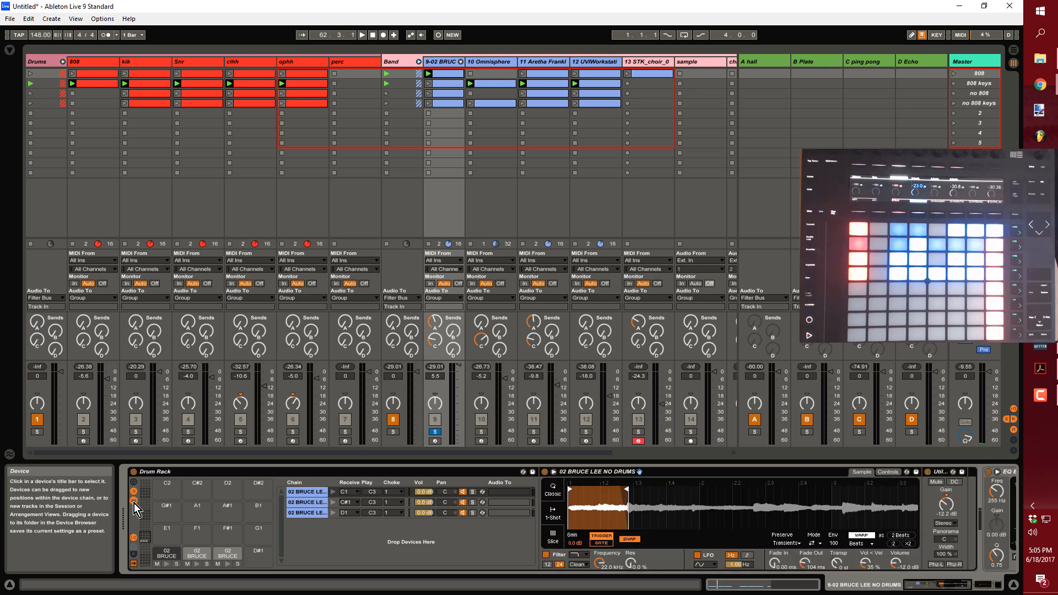
left_click(134, 502)
left_click(134, 538)
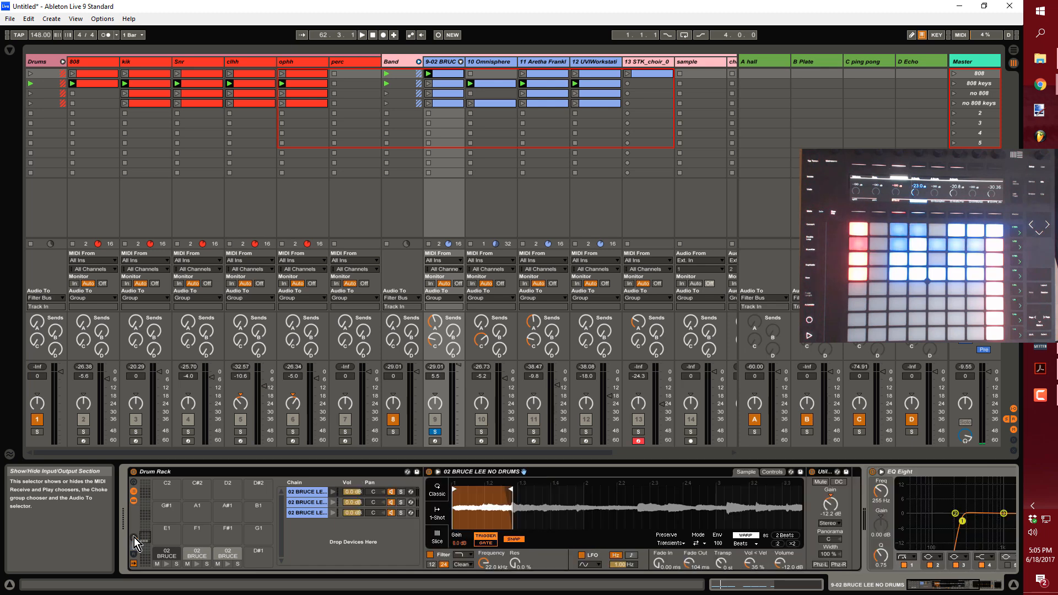
left_click(134, 538)
left_click(134, 538)
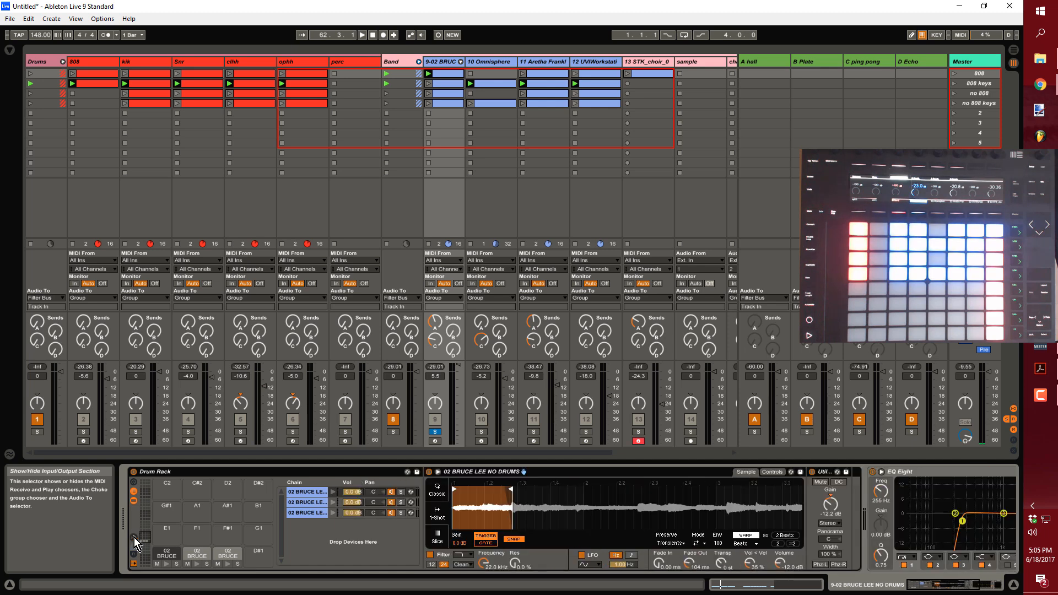
left_click(134, 538)
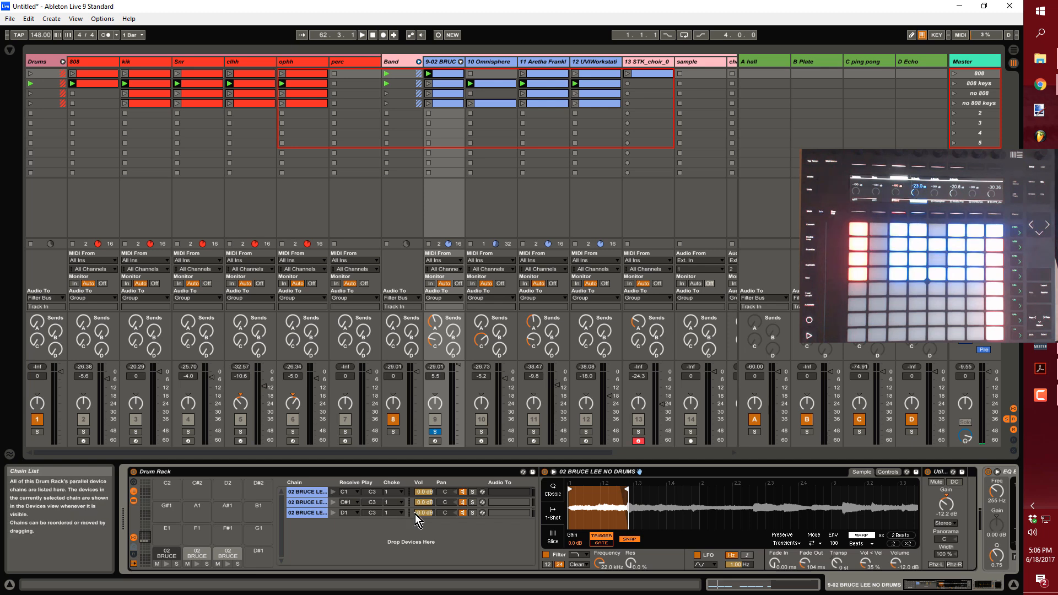
- Show the C#1 chain's sample, reactivate the C#1 note in the clip and play it back
left_click(317, 508)
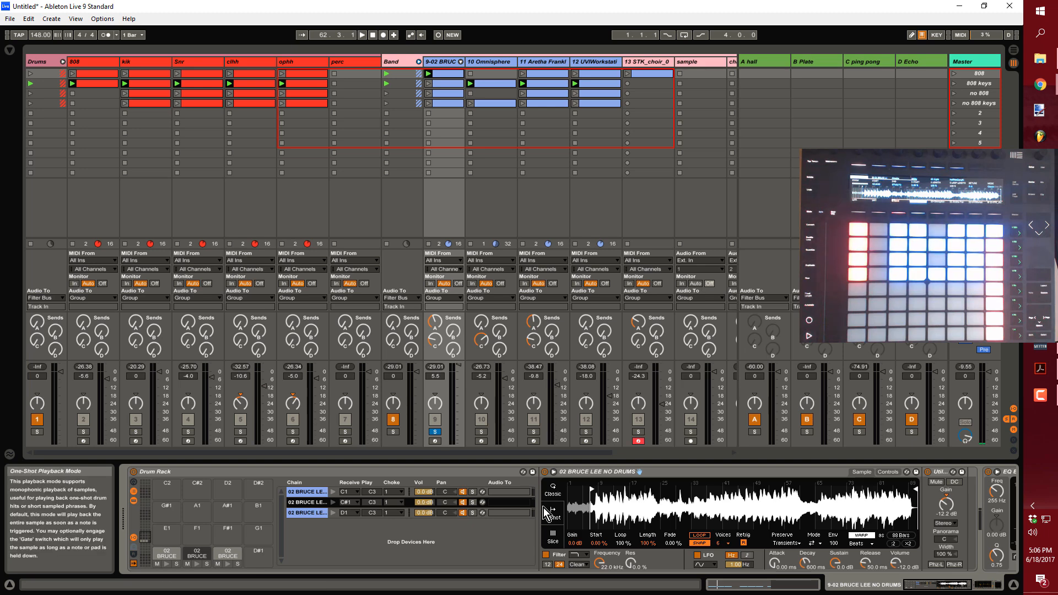
left_click(745, 586)
left_click_drag(486, 418, 554, 425)
left_click(523, 424)
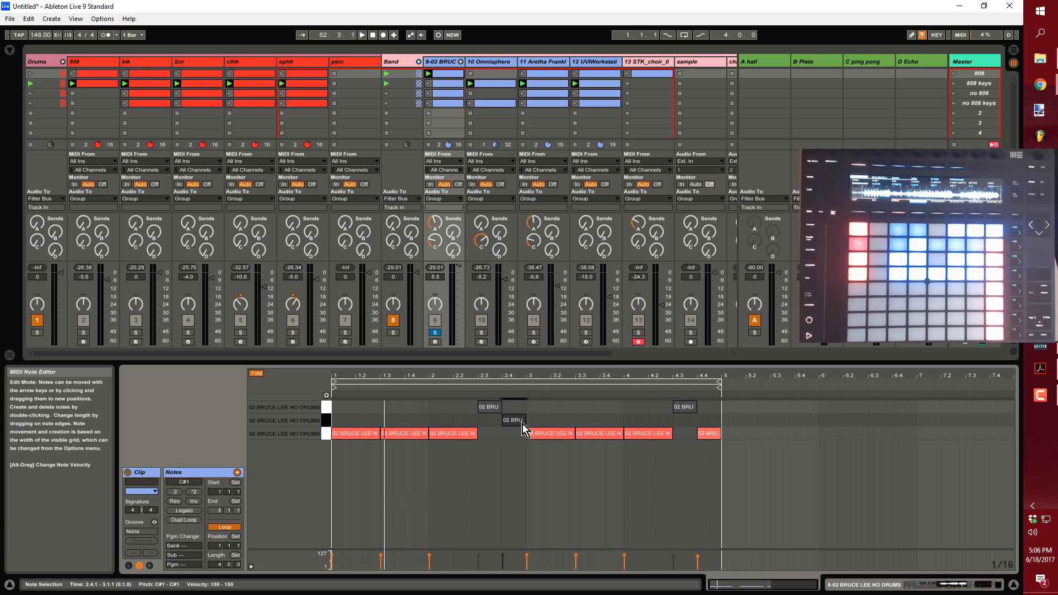
key("0")
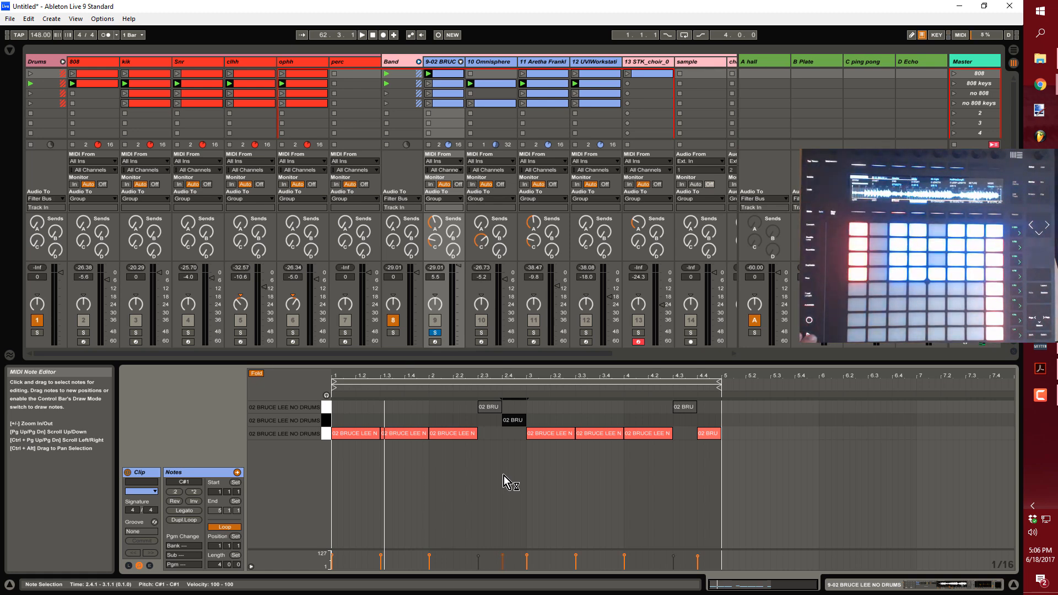
key("space")
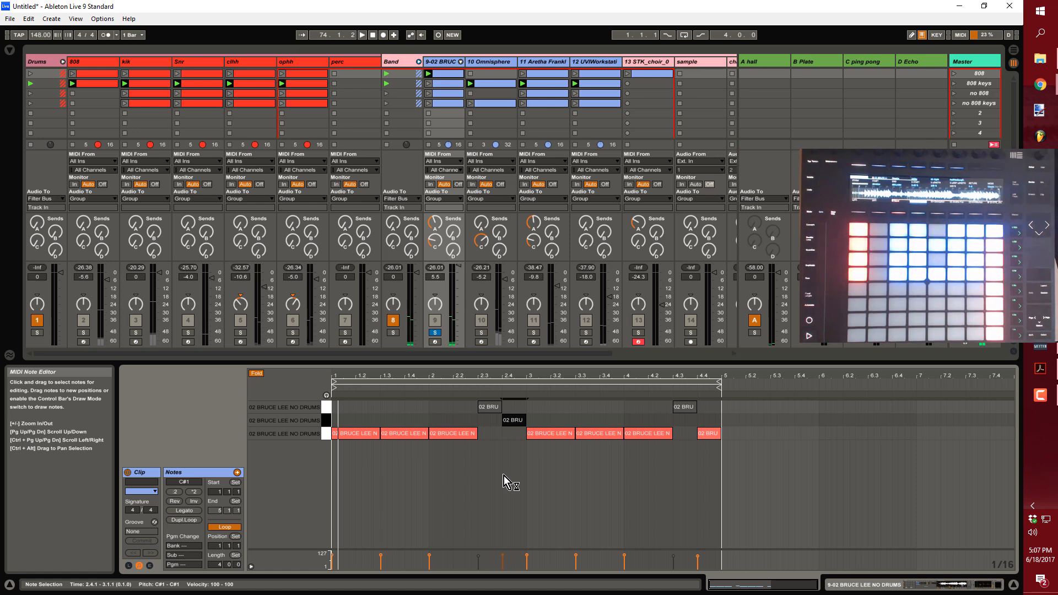
- Reactivate the clip's two D1 notes and audition it after reviewing the C1 and D1 chain samples
left_click_drag(456, 404, 704, 410)
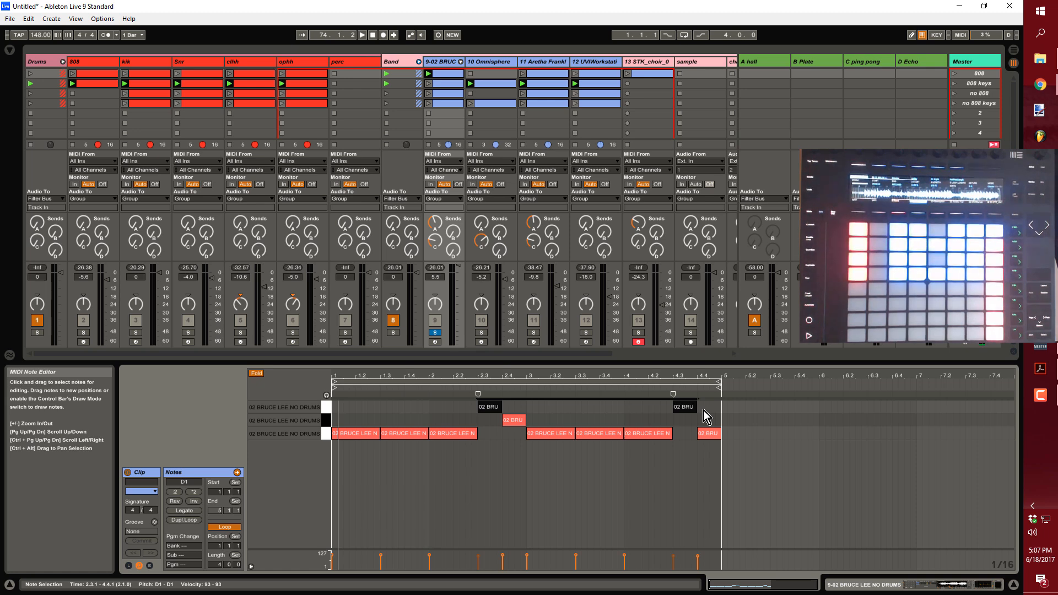
left_click(989, 587)
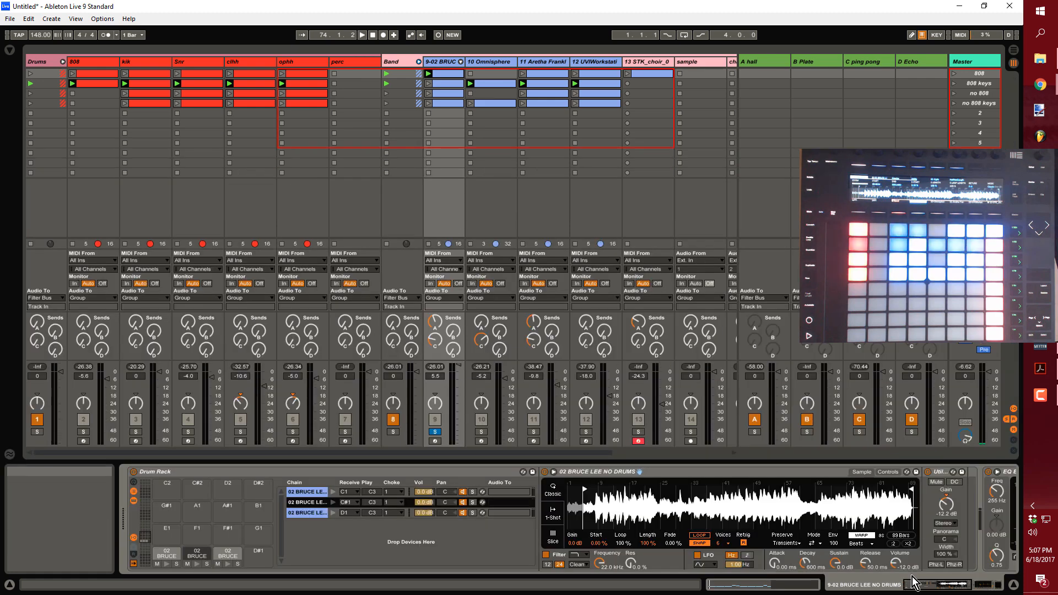
left_click(316, 492)
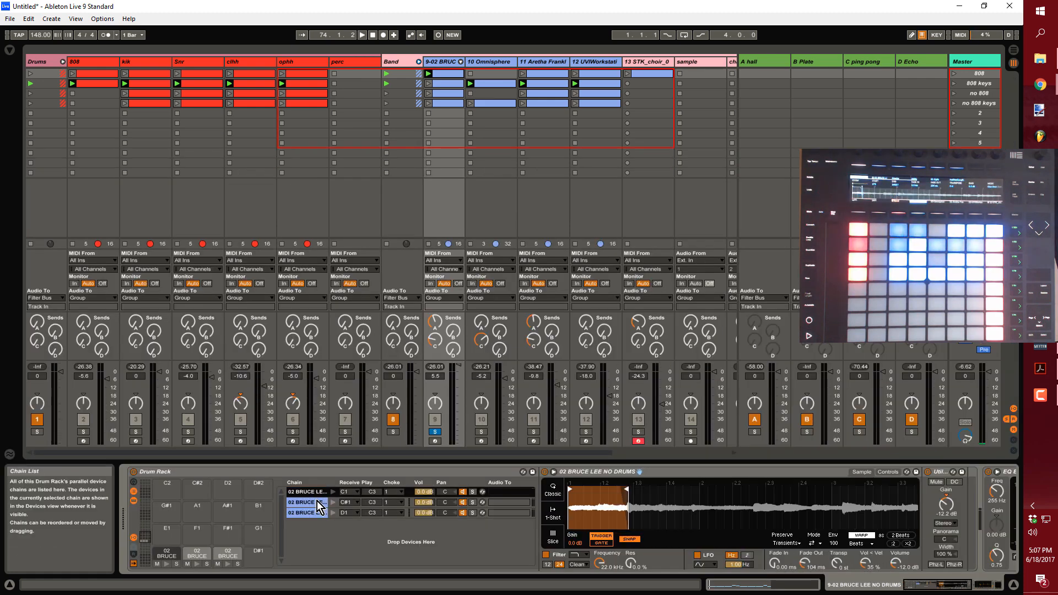
left_click(316, 513)
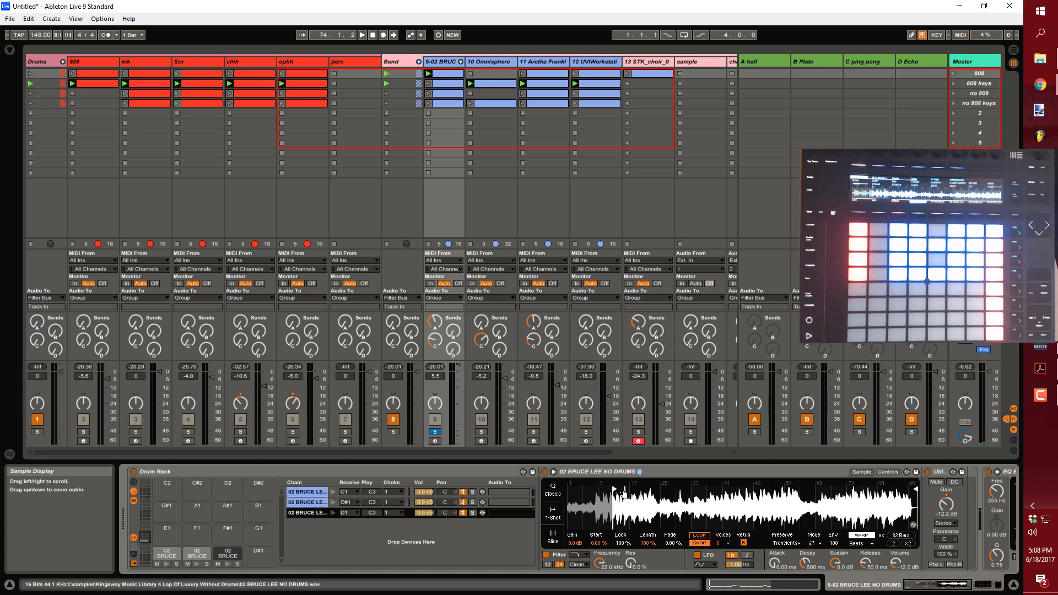
key("space")
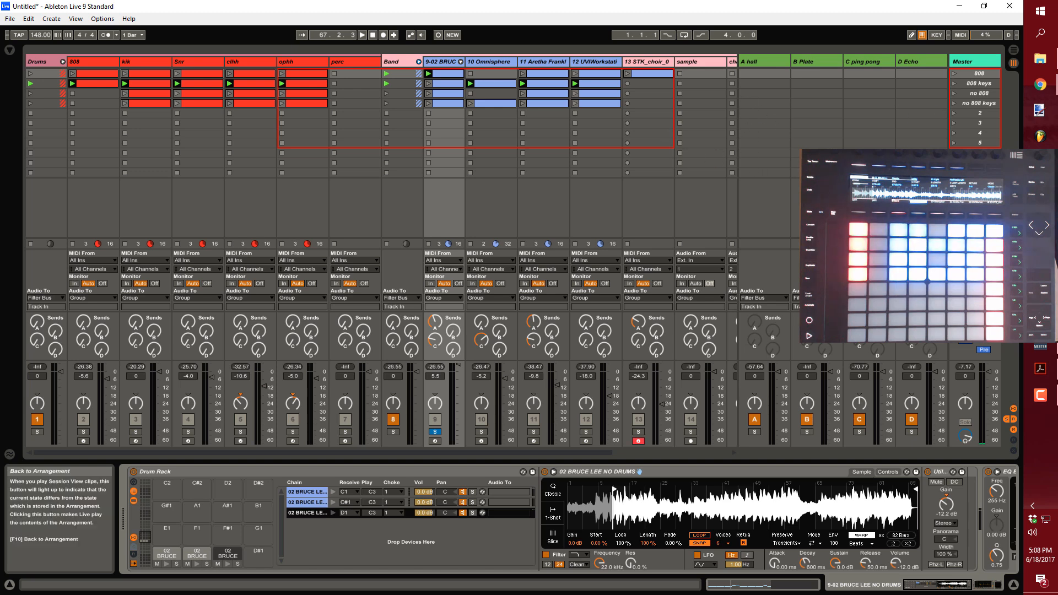
- Stop the running clips and launch the 9-02 BRUC and 10 Omnisphere clips in the 808 keys row
left_click(995, 244)
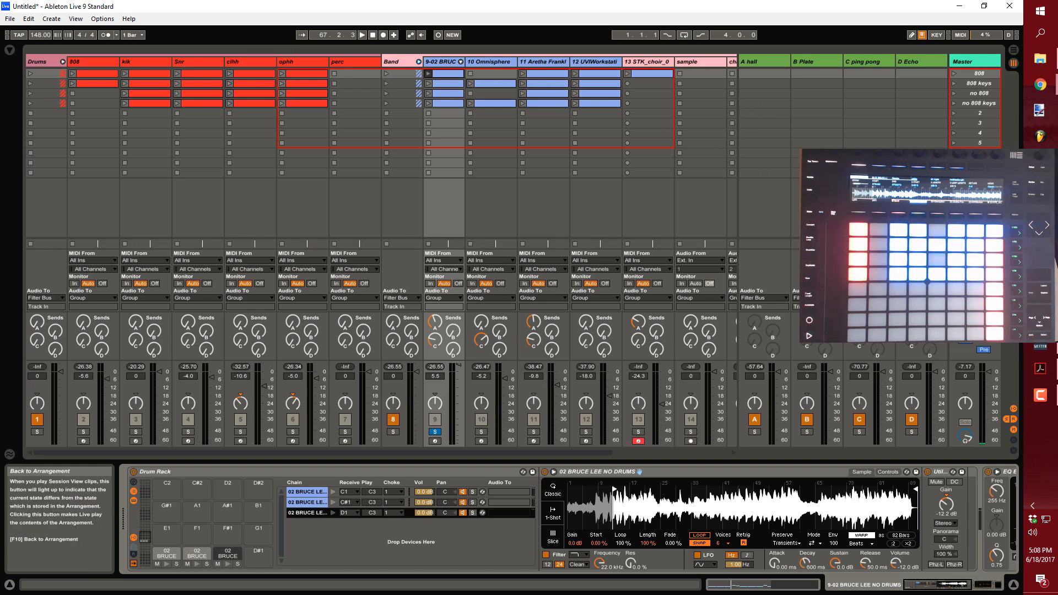
left_click(429, 83)
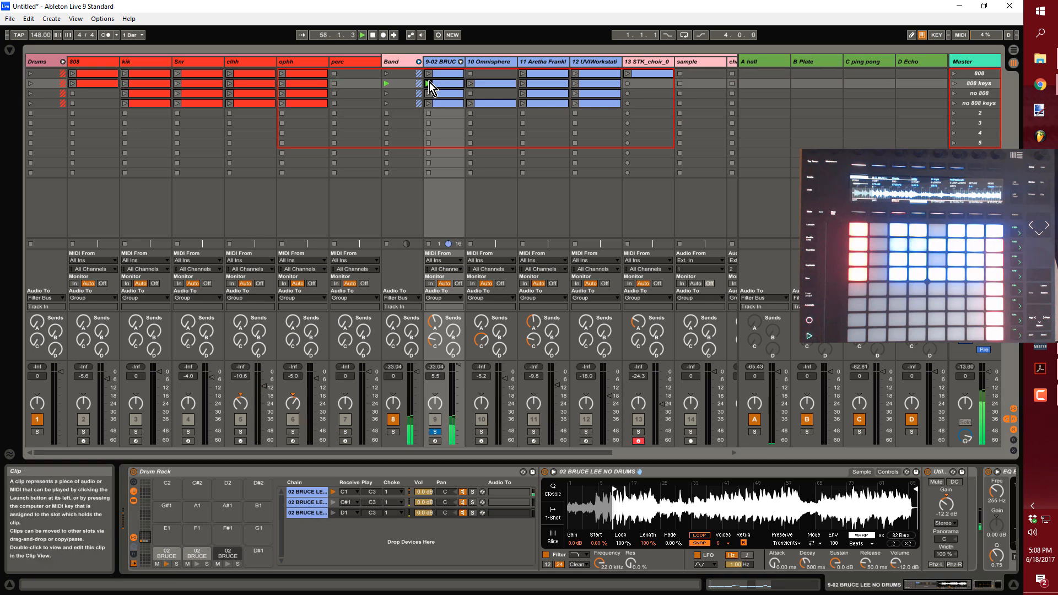
left_click(471, 85)
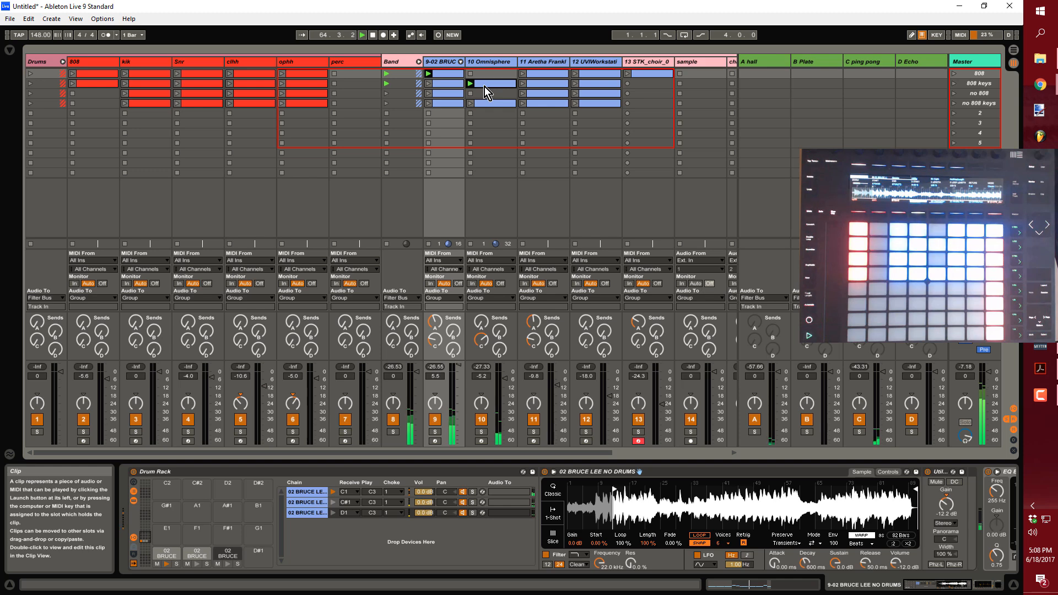
- Review the Omnisphere clip's notes, followed by the first 9-02 BRUC clip's notes and its Drum Rack devices
left_click(485, 87)
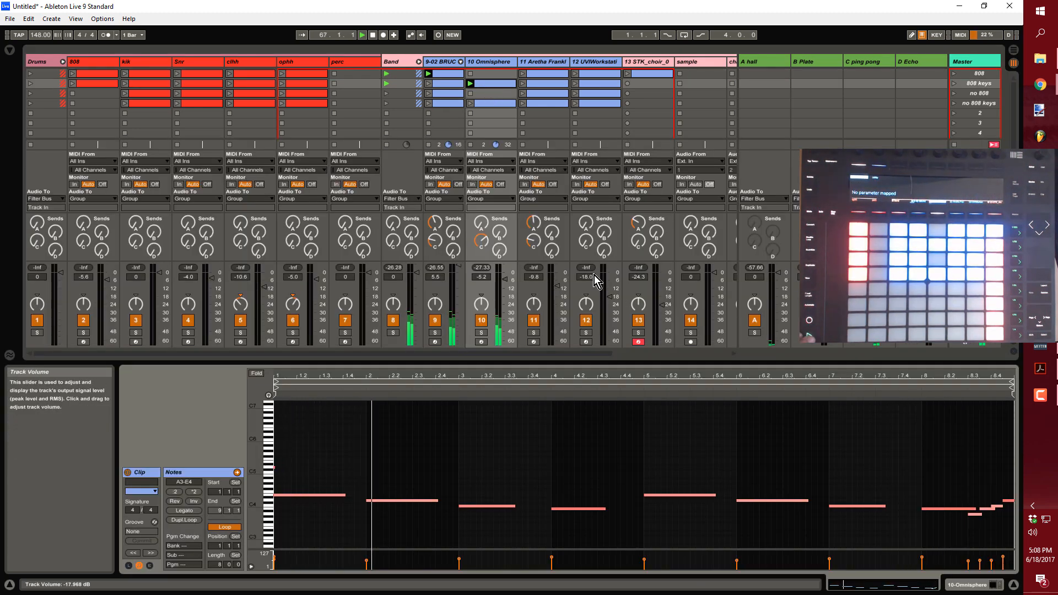
left_click(535, 495)
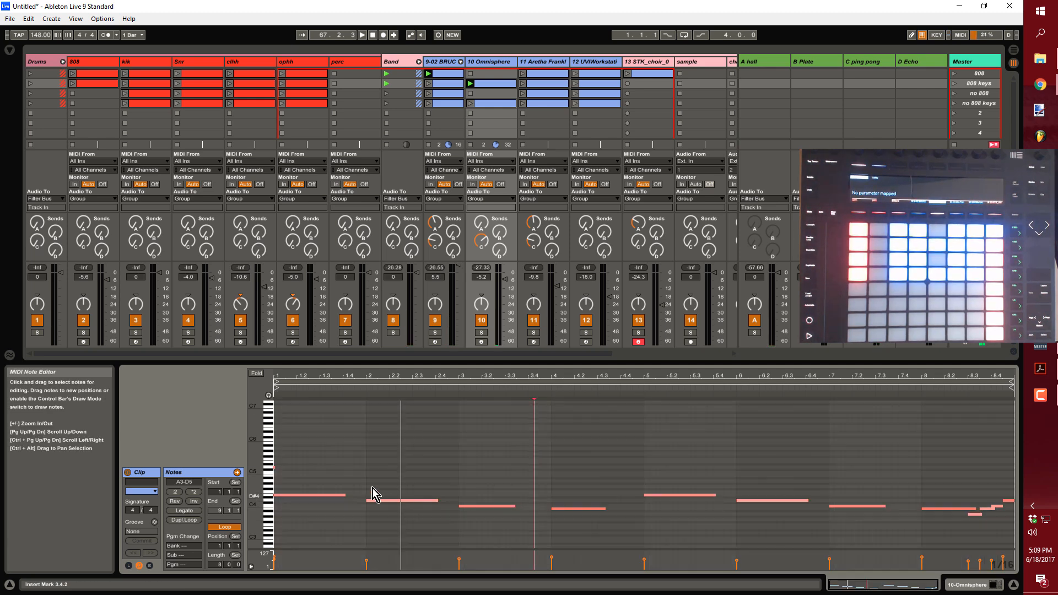
left_click(445, 73)
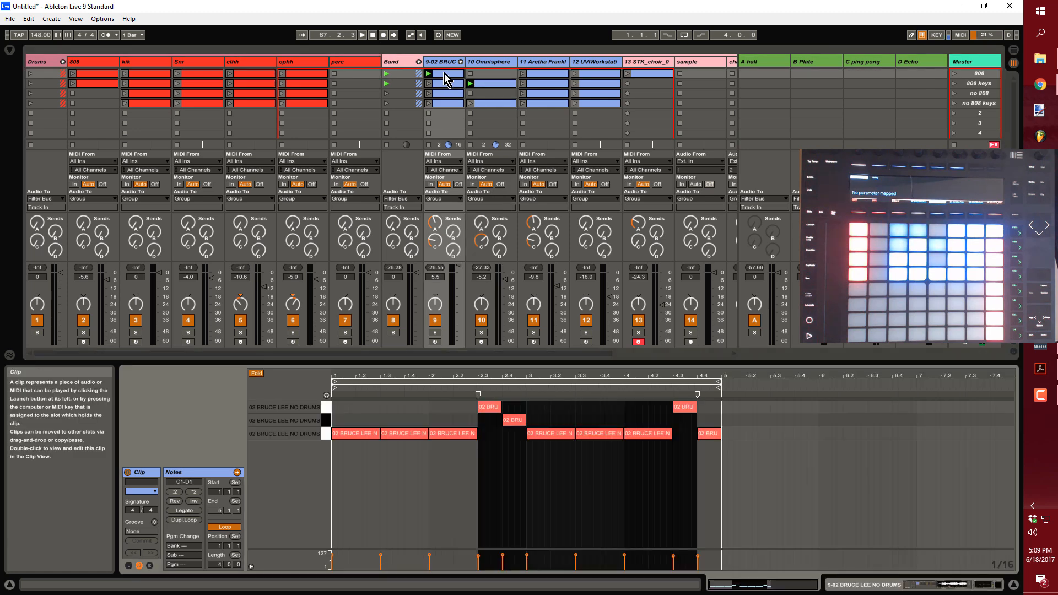
left_click(975, 587)
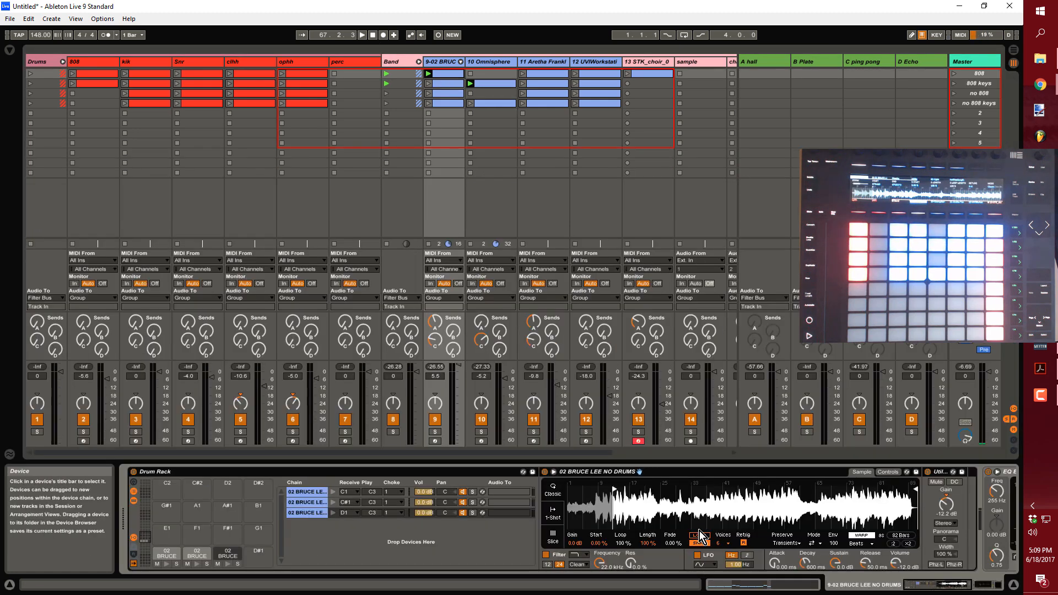
- Check the 9-02 BRUC track's key estimation in the HoRNetSongKeyMK2 plug-in window, play the clips and close the window
left_click(987, 585)
left_click(921, 585)
left_click(987, 584)
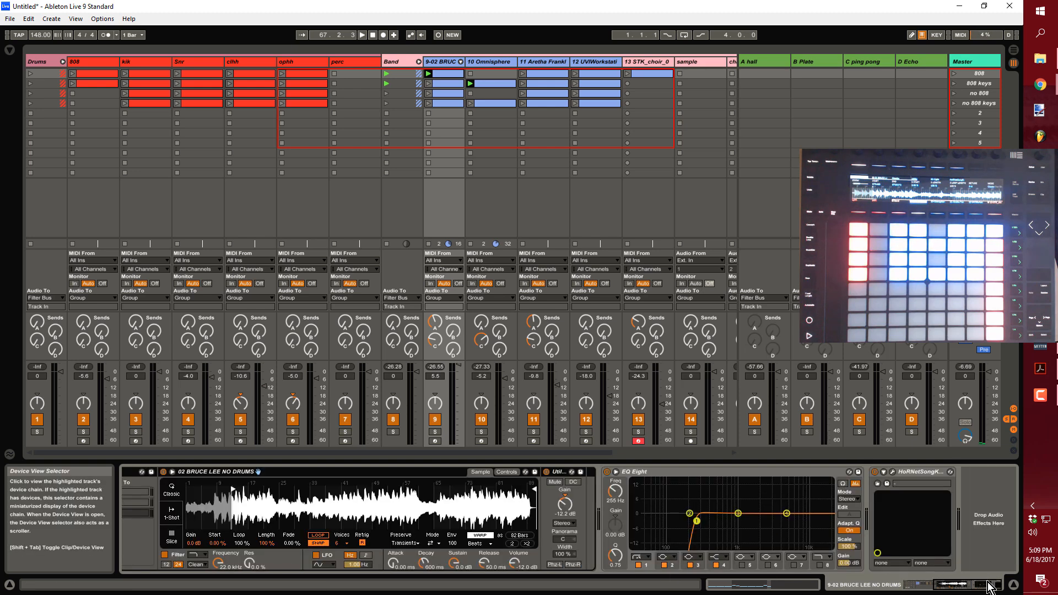
double_click(918, 472)
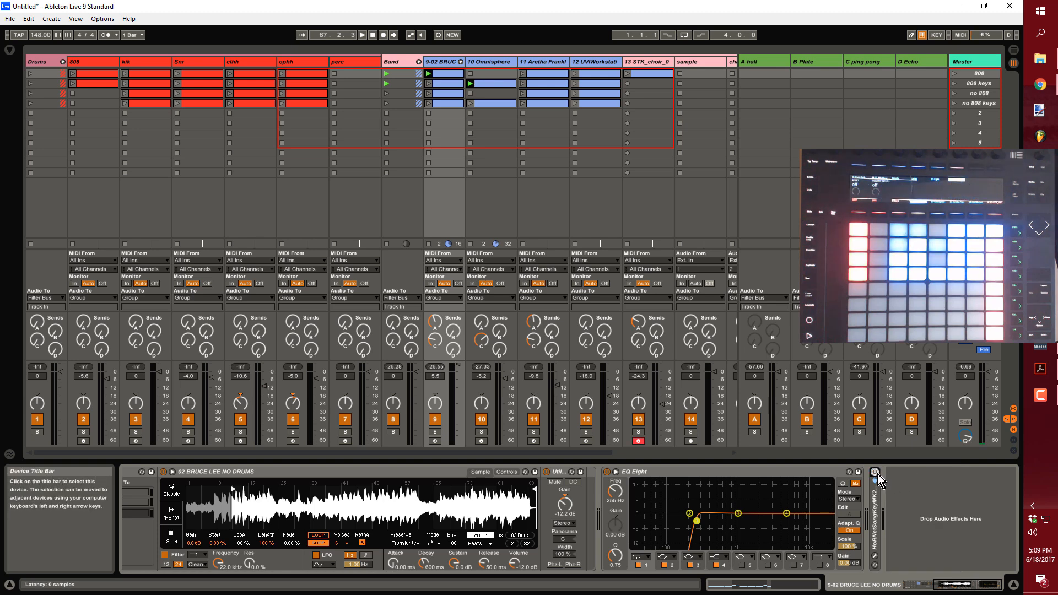
double_click(876, 502)
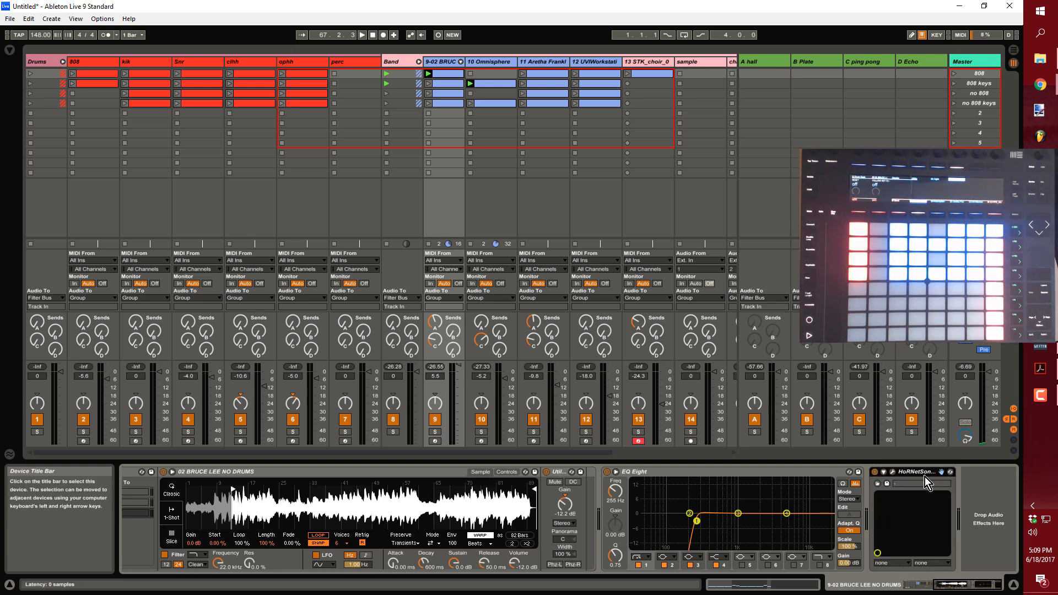
left_click(888, 474)
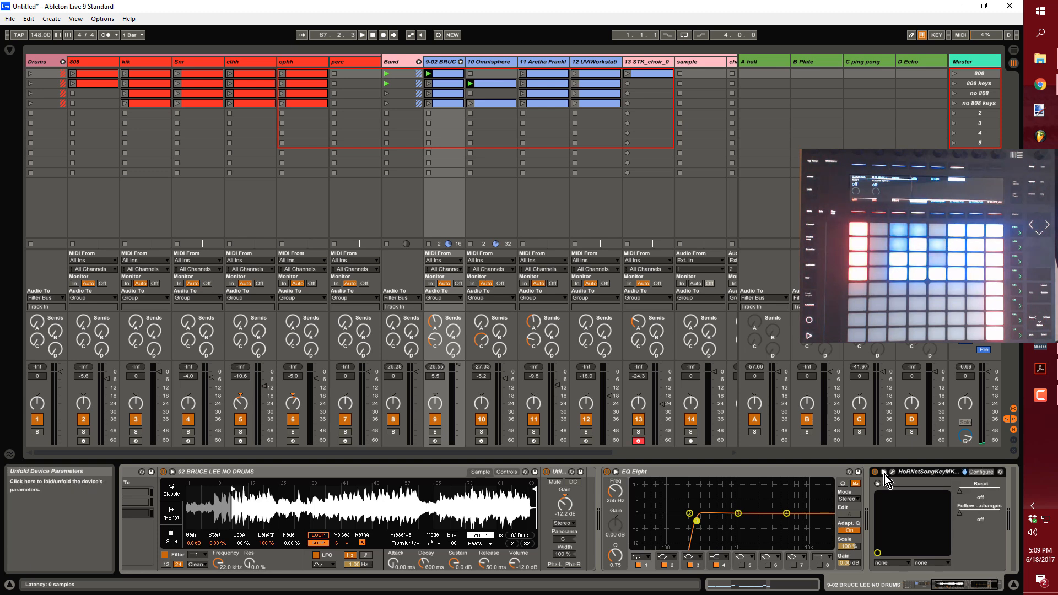
left_click(885, 475)
left_click(892, 473)
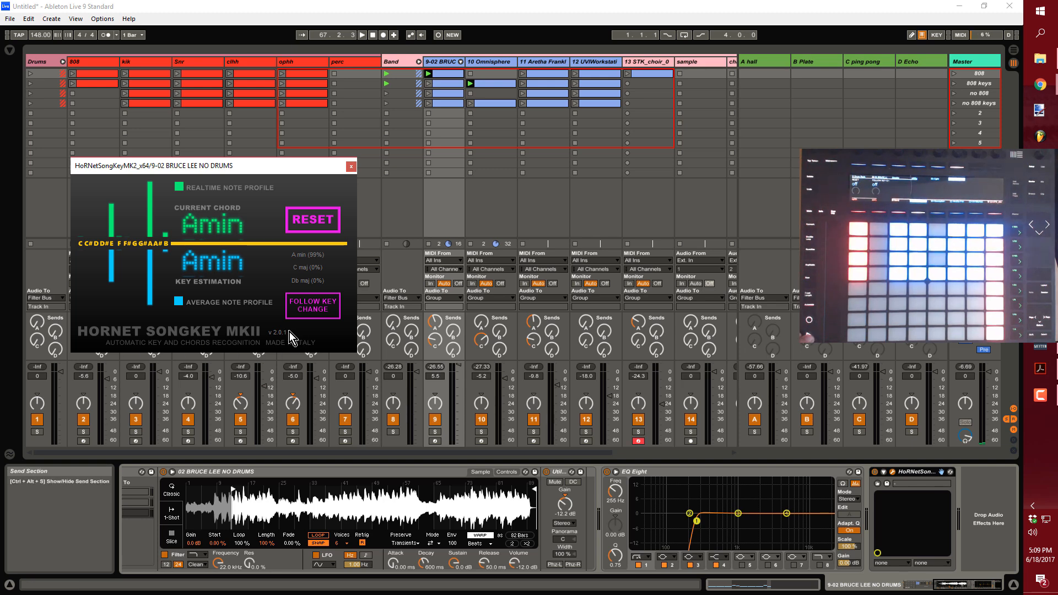
key("space")
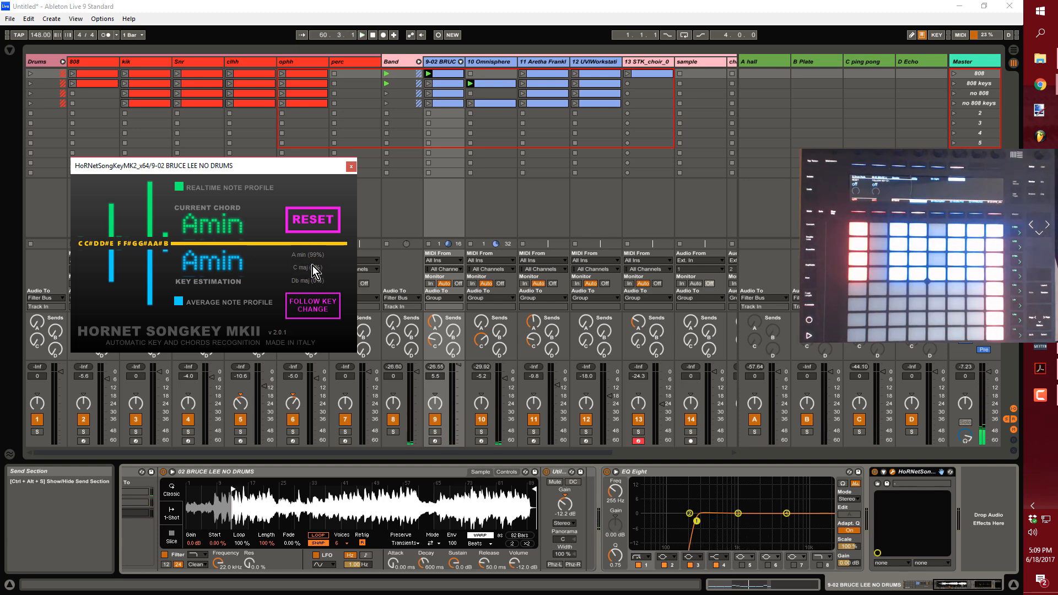
left_click(351, 167)
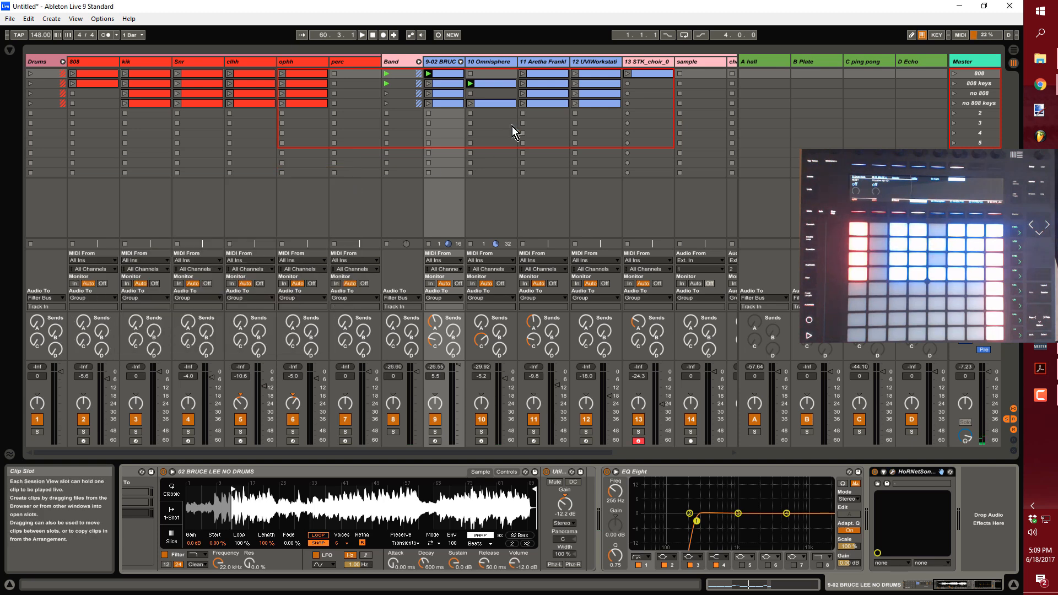
- Play back the Omnisphere clip's notes and launch the 11 Aretha Frankl clip in the 808 keys row, reviewing its notes and devices
left_click(489, 87)
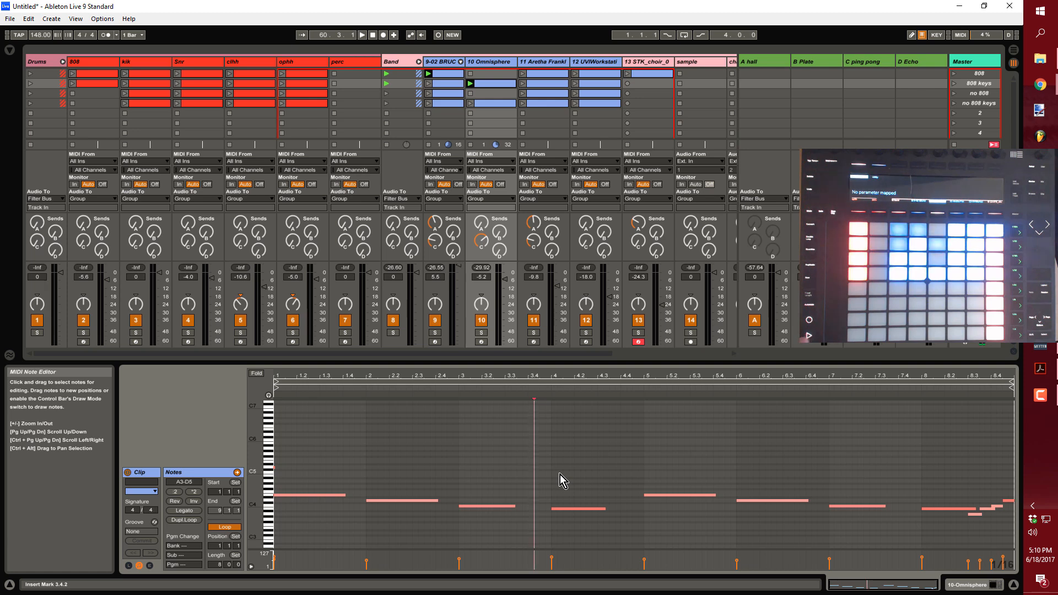
key("space")
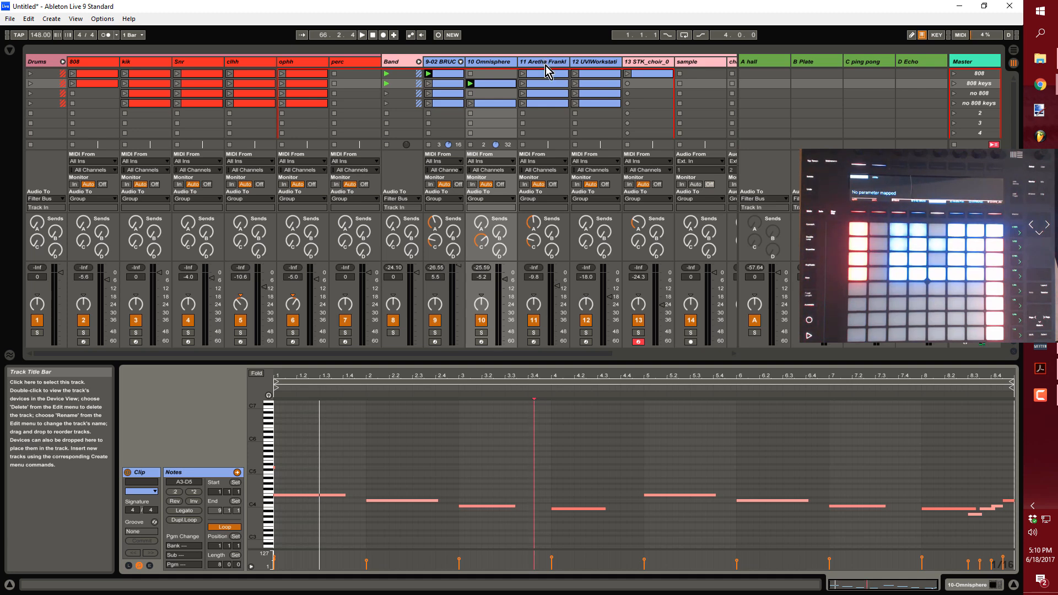
left_click(522, 83)
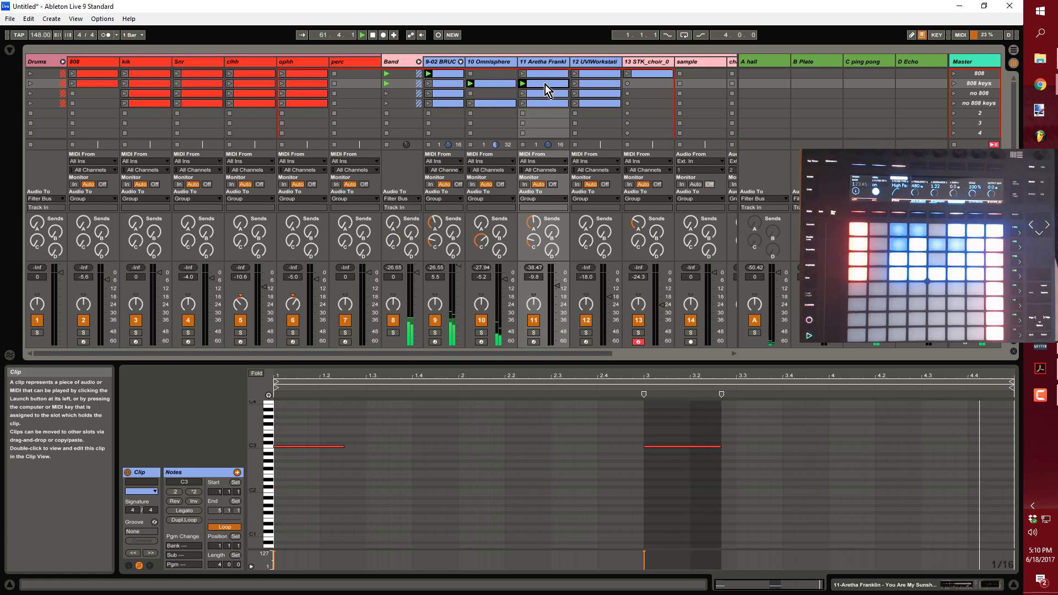
double_click(545, 84)
left_click(935, 586)
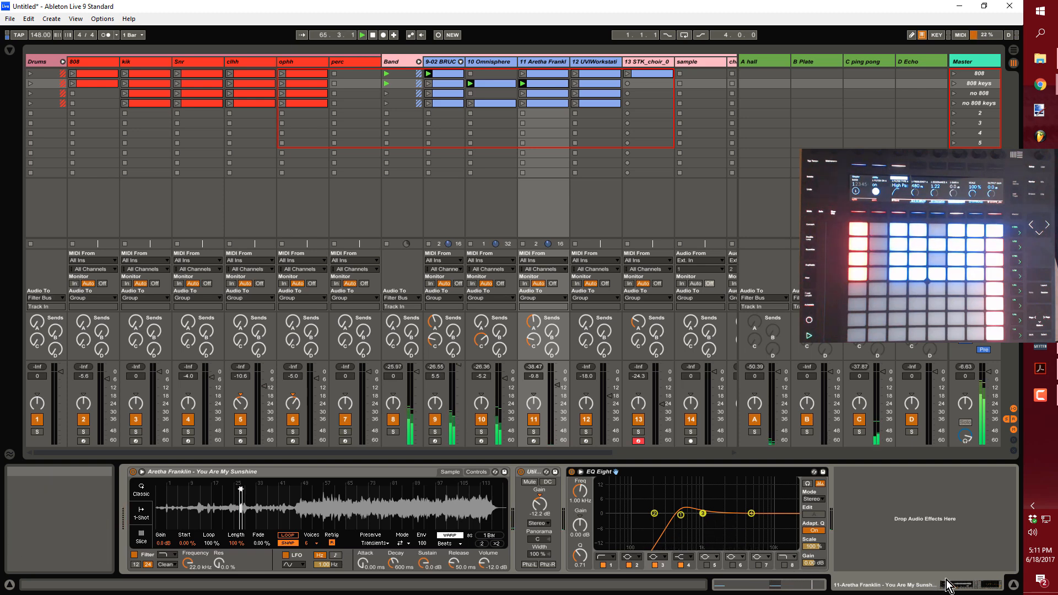
key("space")
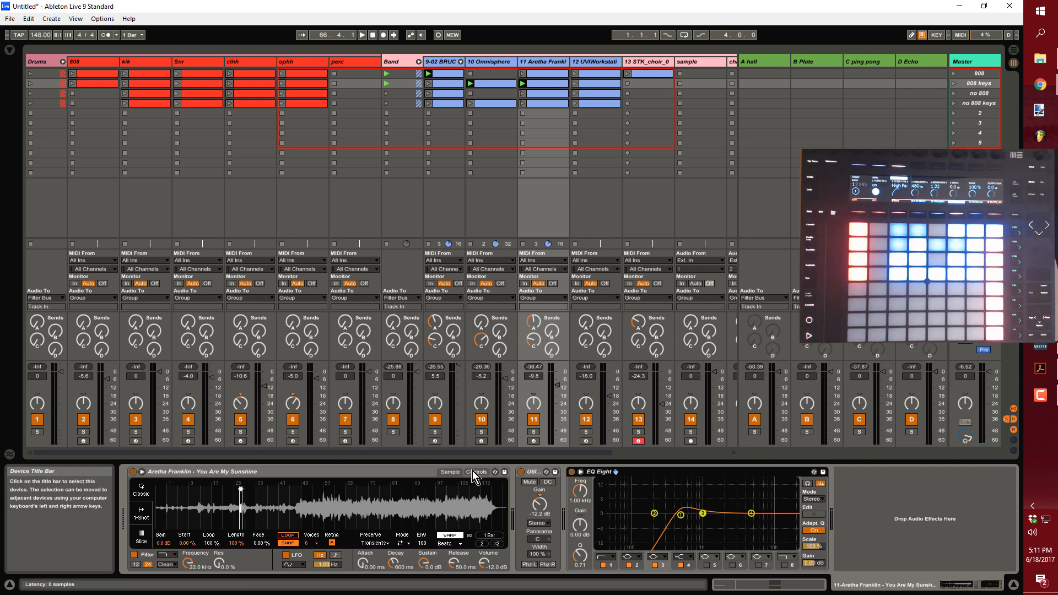
- Review the 12 UVIWorkstation track's MagiChorale preset, launch its clip in the 808 keys row and show the clip's notes
left_click(600, 61)
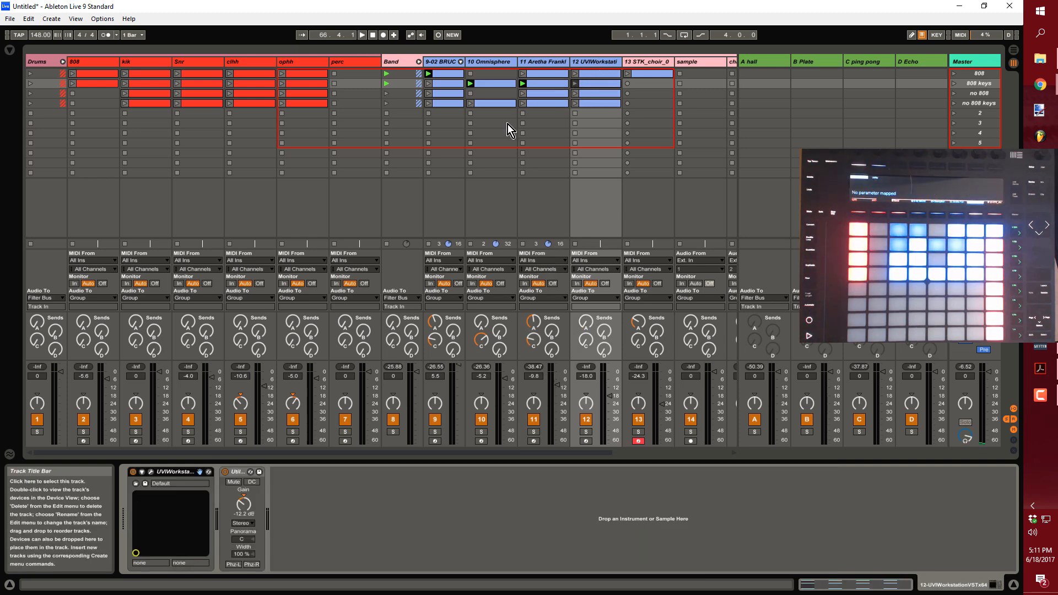
left_click(151, 472)
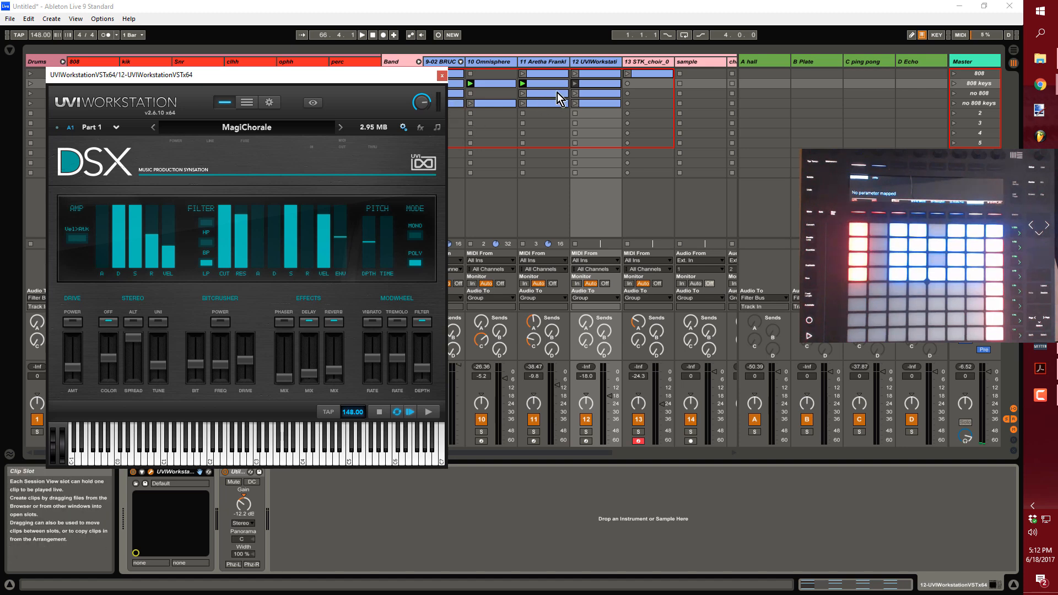
left_click(575, 83)
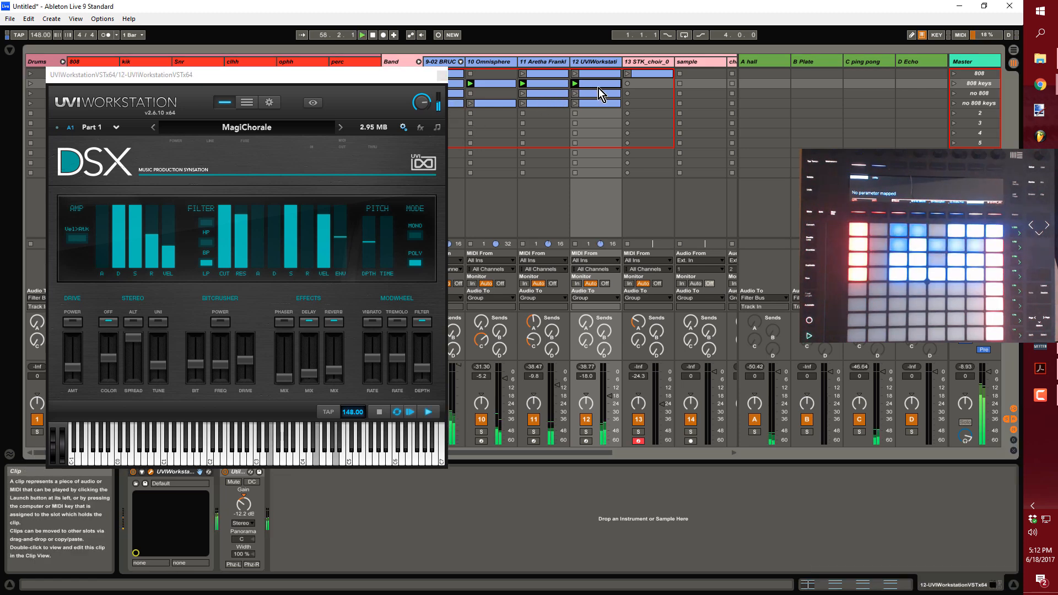
double_click(600, 84)
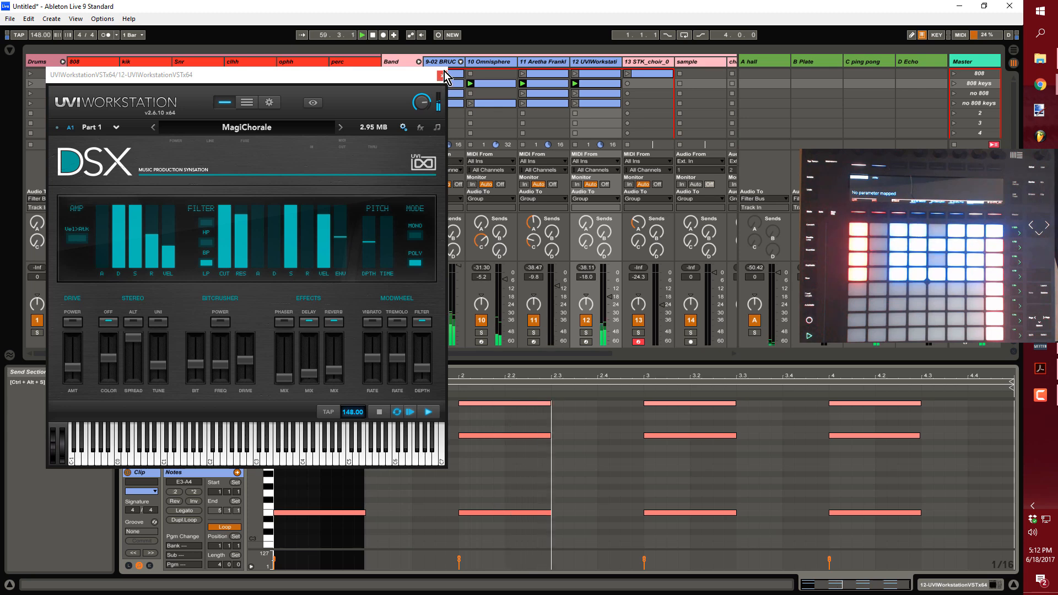
left_click(443, 75)
- Examine the UVIWorkstation clip's chords, highlighting the four low E3 notes and clearing the selection
scroll(422, 463, "up", 1)
left_click(417, 483)
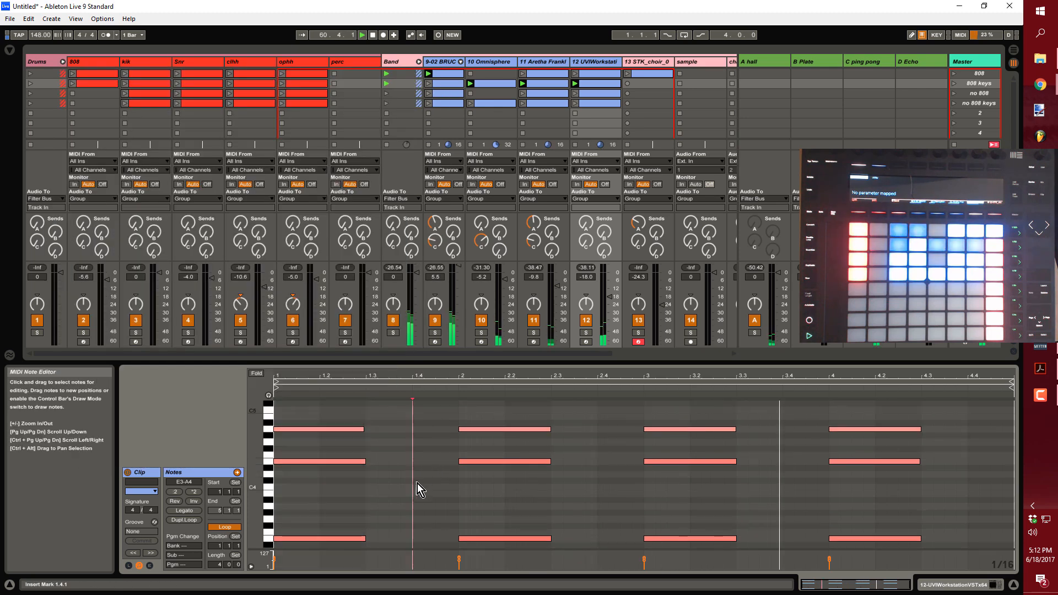
scroll(418, 484, "down", 1)
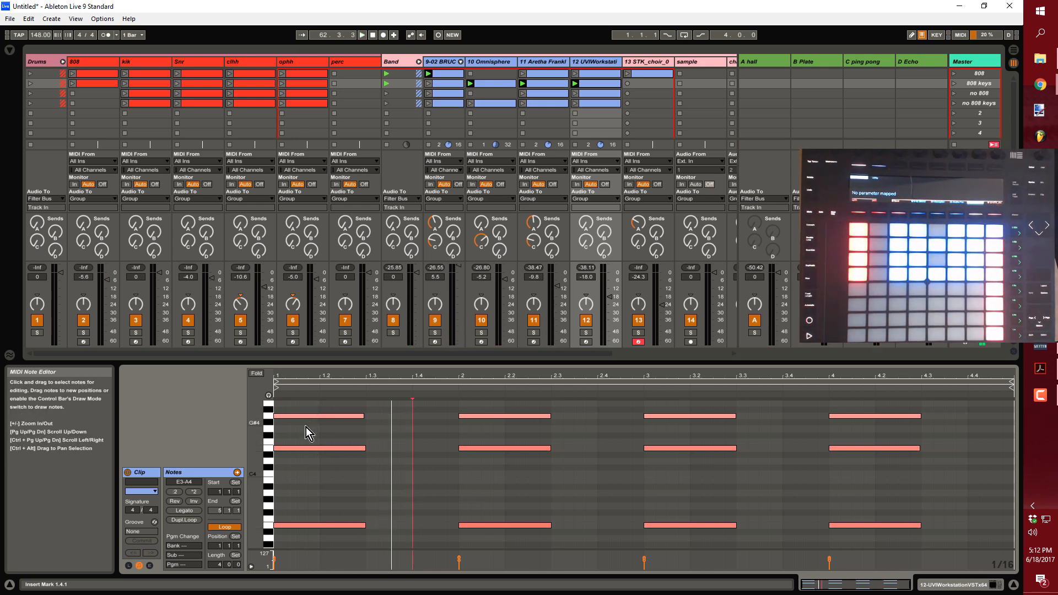
left_click_drag(303, 512, 919, 547)
scroll(850, 522, "down", 3)
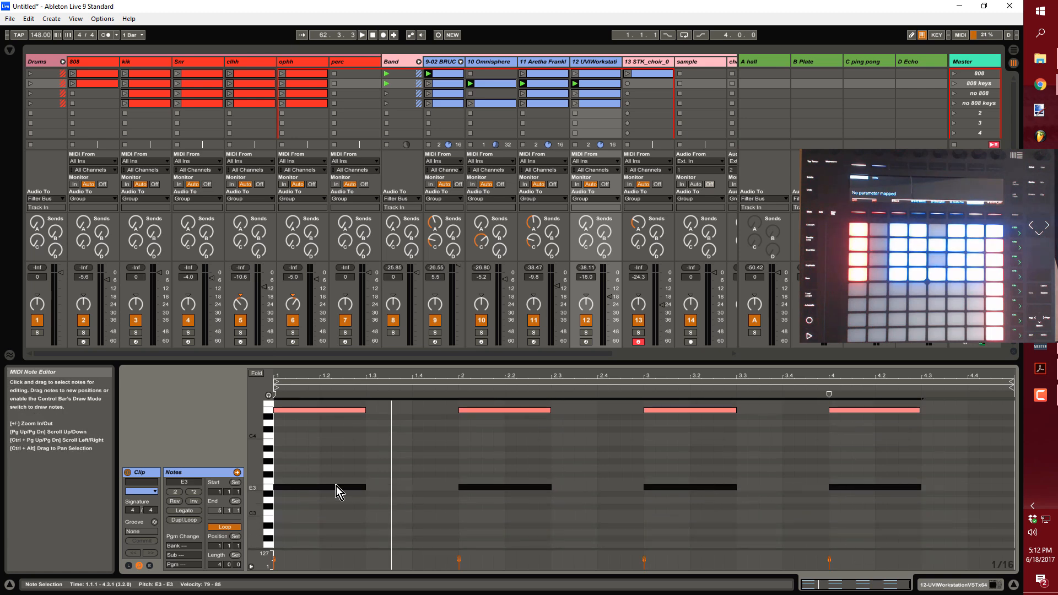
scroll(369, 475, "up", 2)
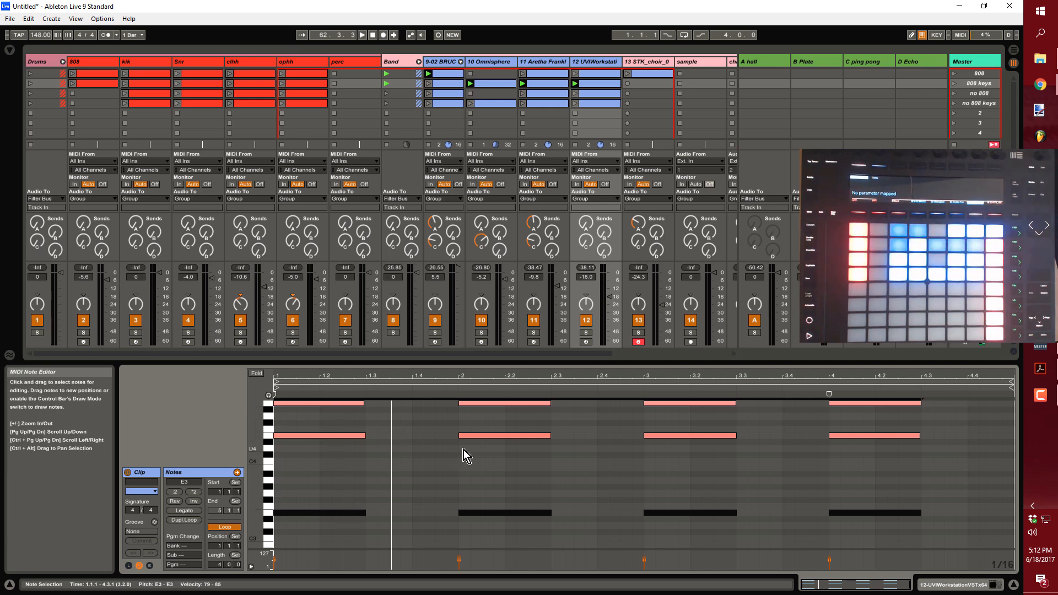
scroll(464, 449, "up", 1)
left_click(390, 436)
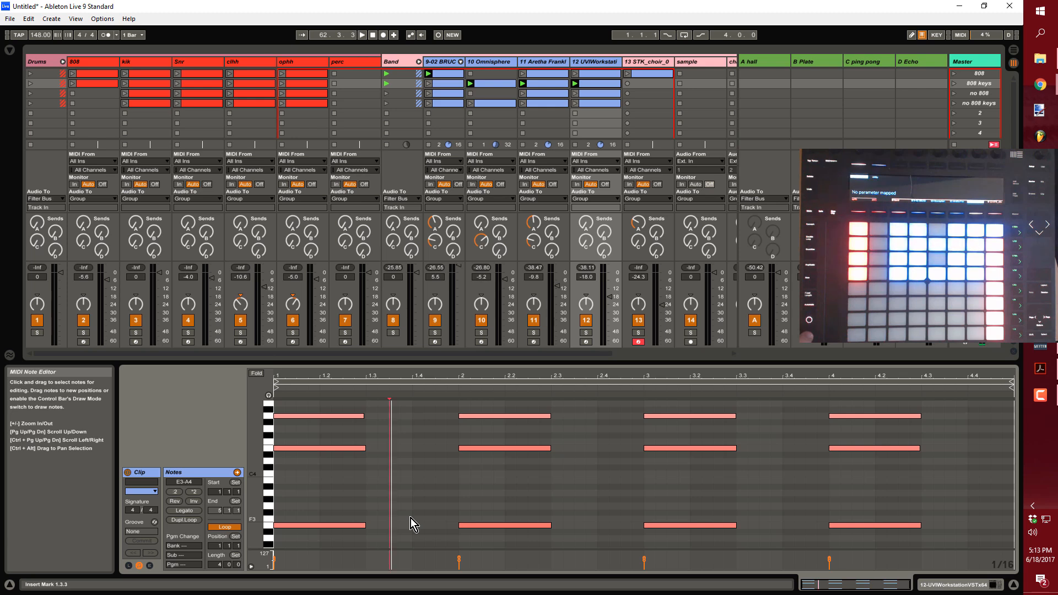
- Play back the running clips and launch the 13 STK_choir_0 clip in the 808 row to hear it with them
key("space")
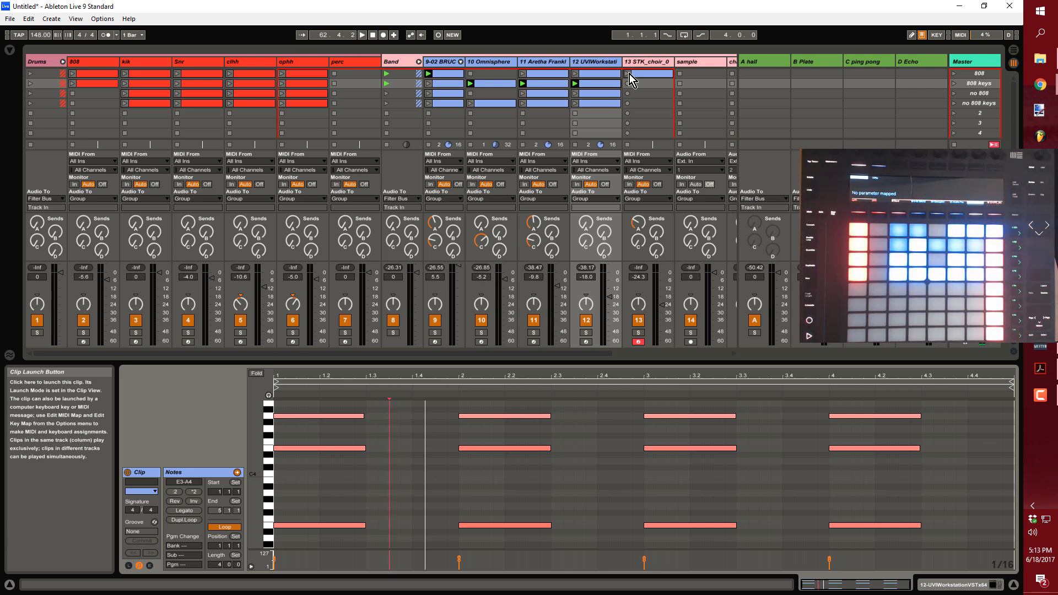
left_click(628, 78)
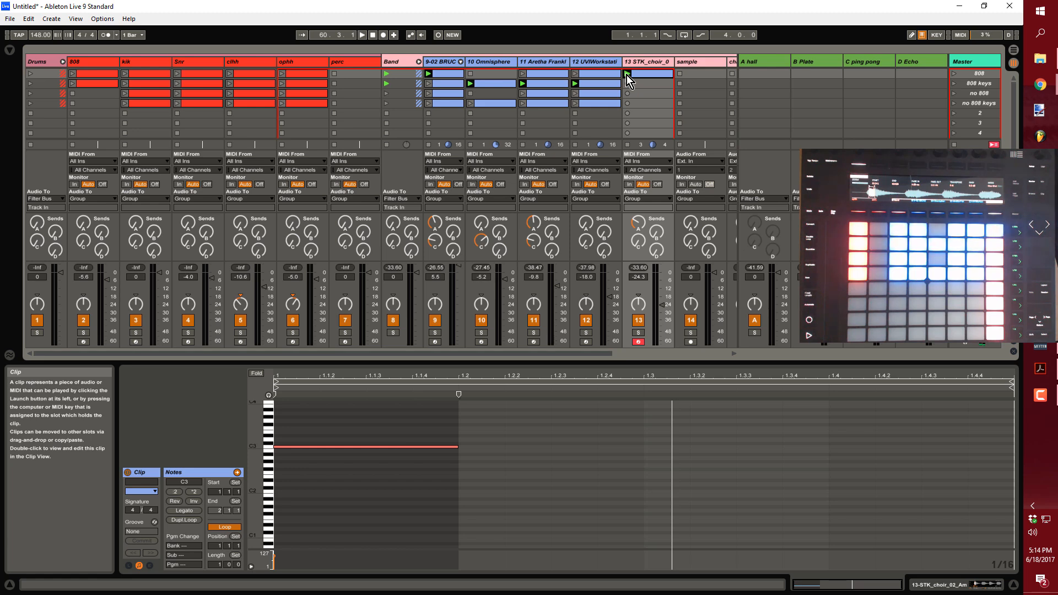
key("space")
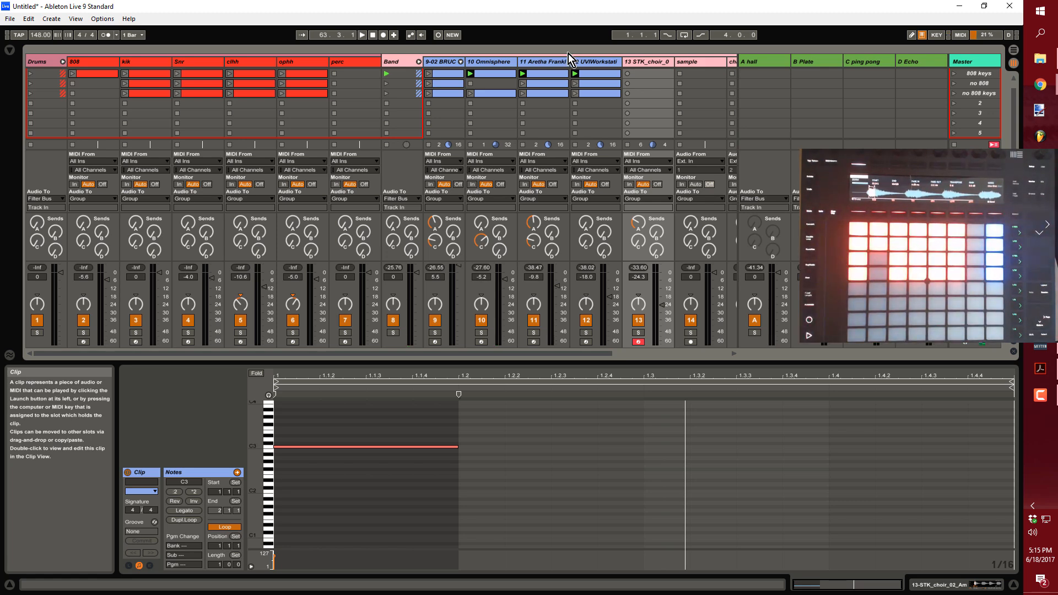
- Show the snare clip's C3 notes in the 808 keys row and launch that clip
left_click(194, 75)
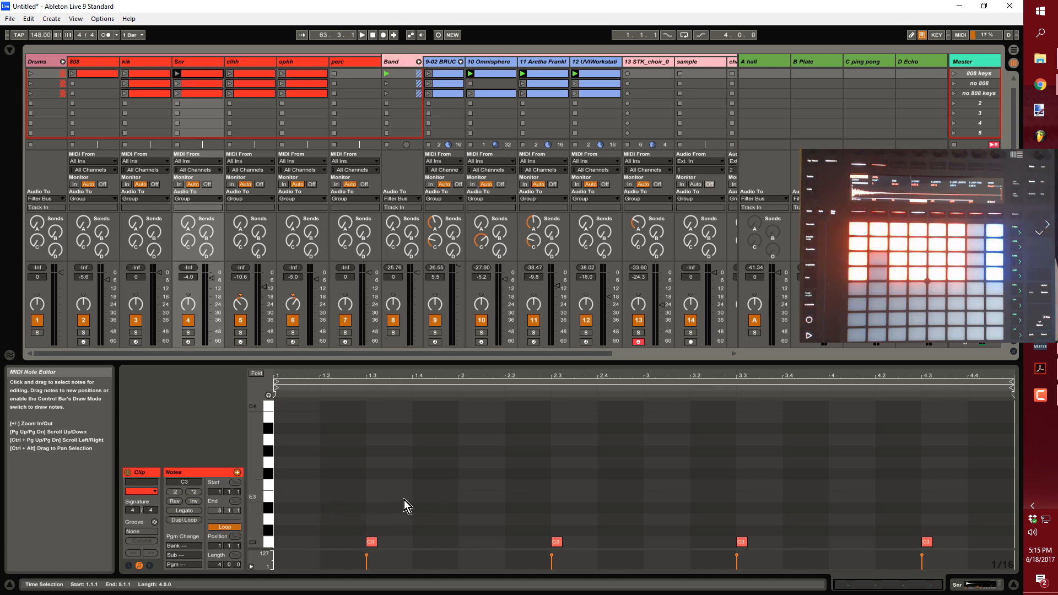
left_click(177, 74)
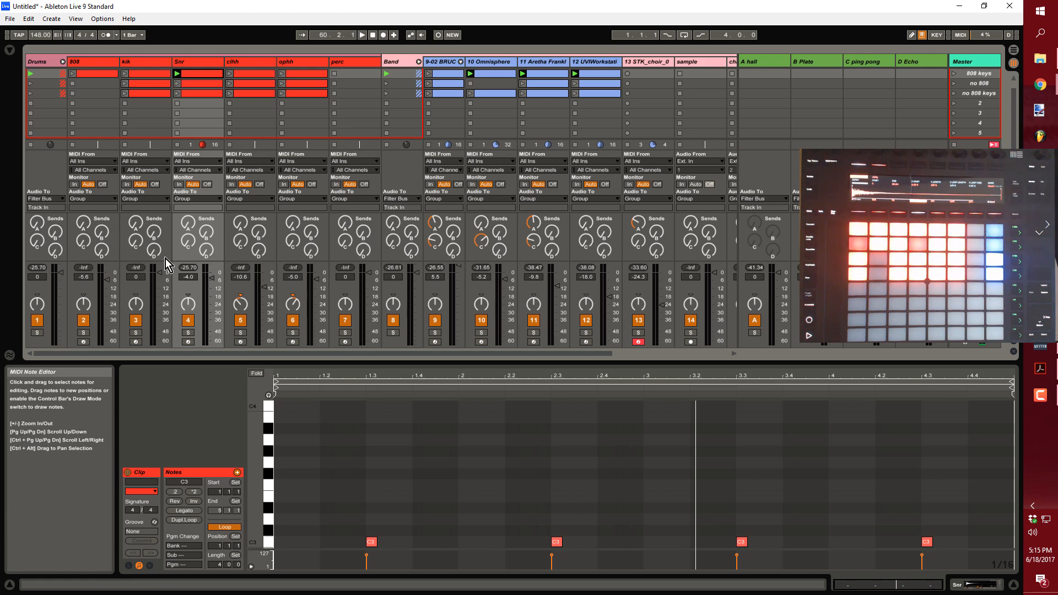
- Inspect the ophh clip's C#3 notes in the 808 keys row with a 1/8 grid and launch the clip
left_click(292, 80)
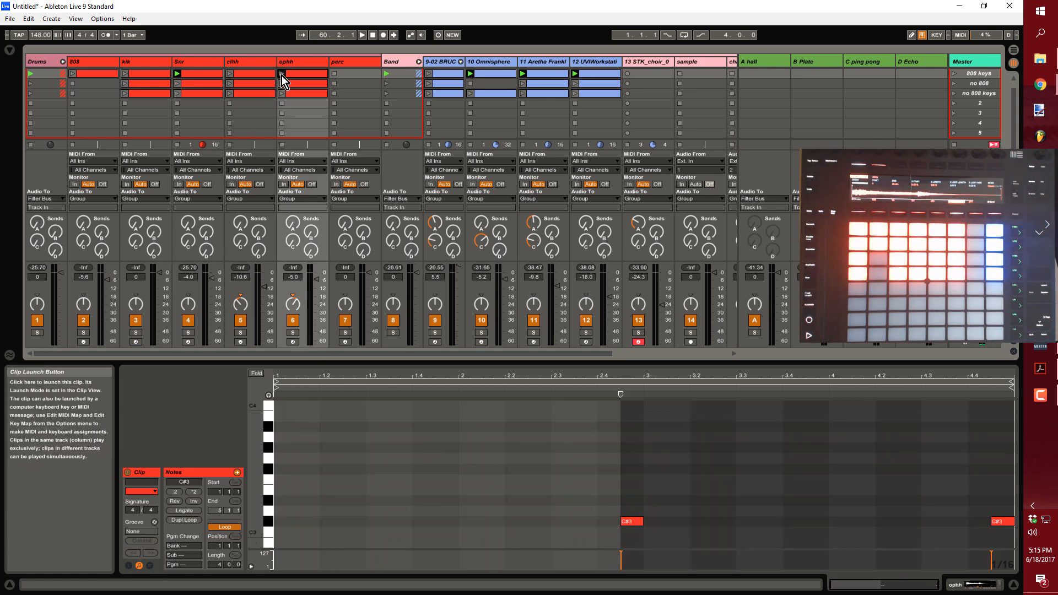
left_click(626, 521)
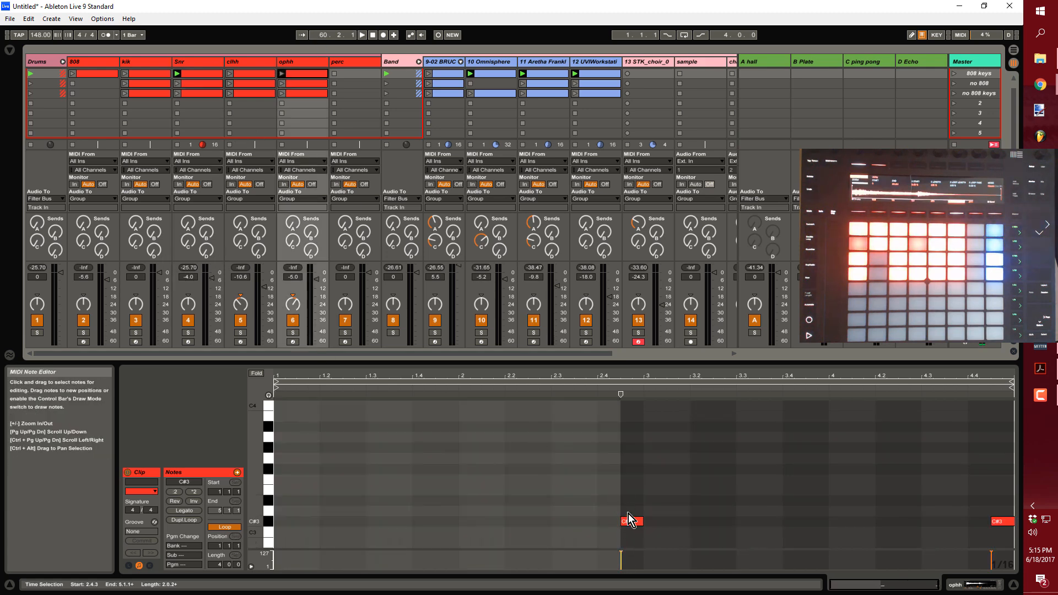
left_click(642, 479)
left_click(615, 485)
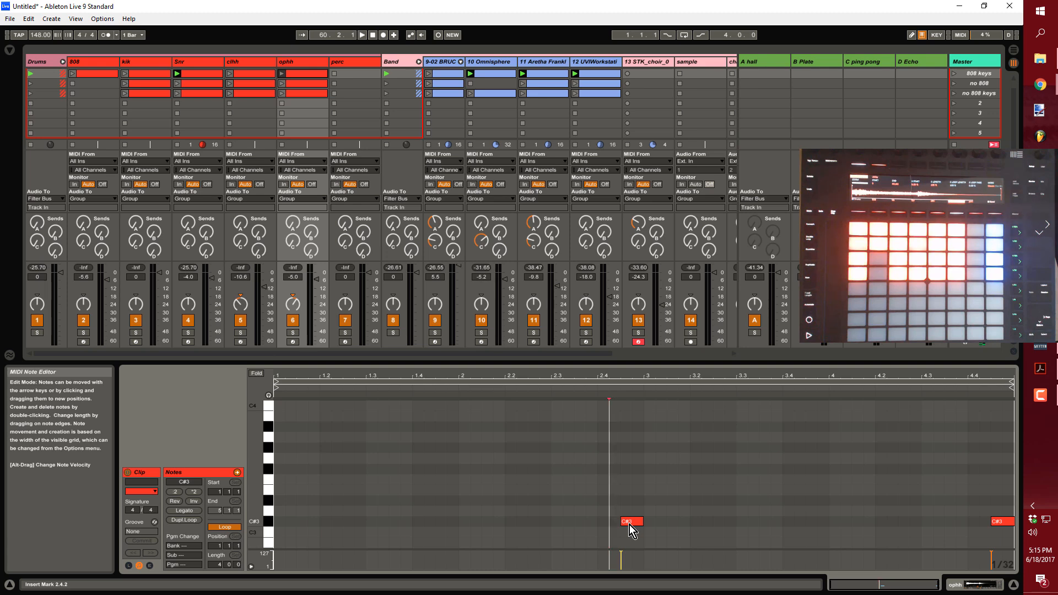
key("ctrl+2")
left_click_drag(622, 498, 638, 526)
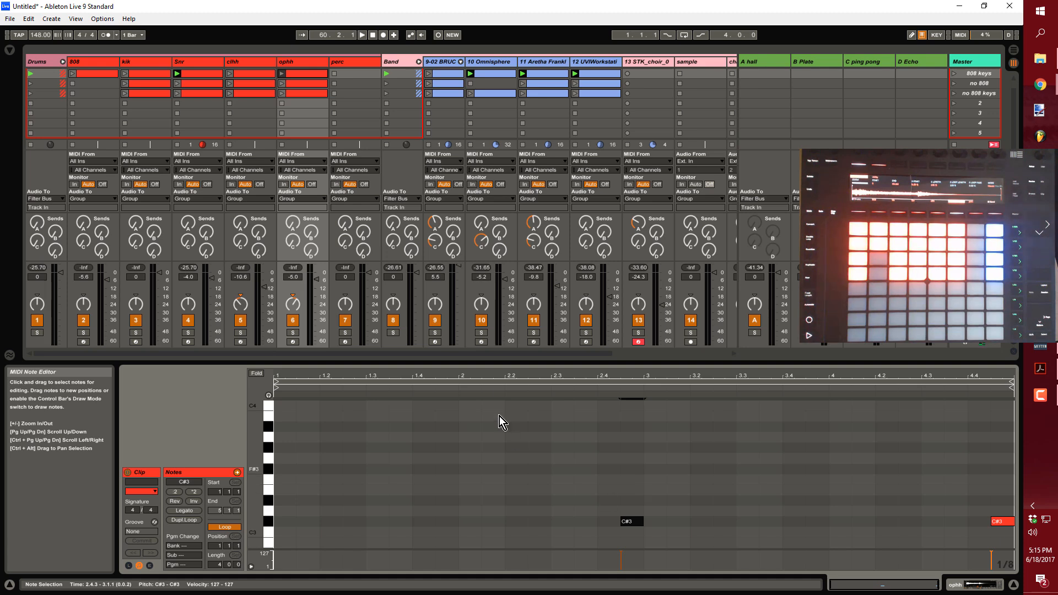
left_click(285, 75)
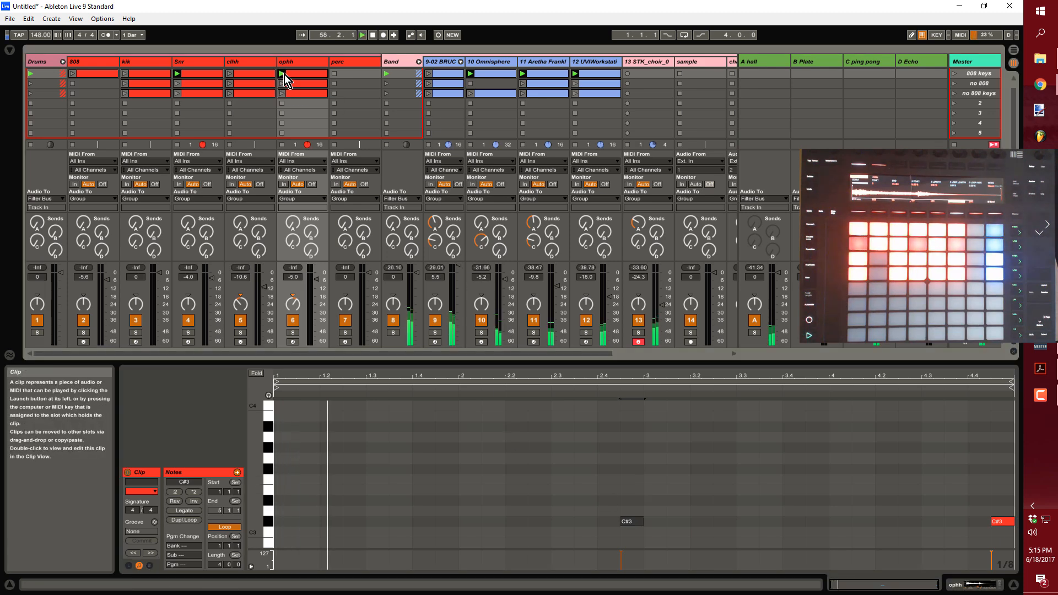
left_click(673, 477)
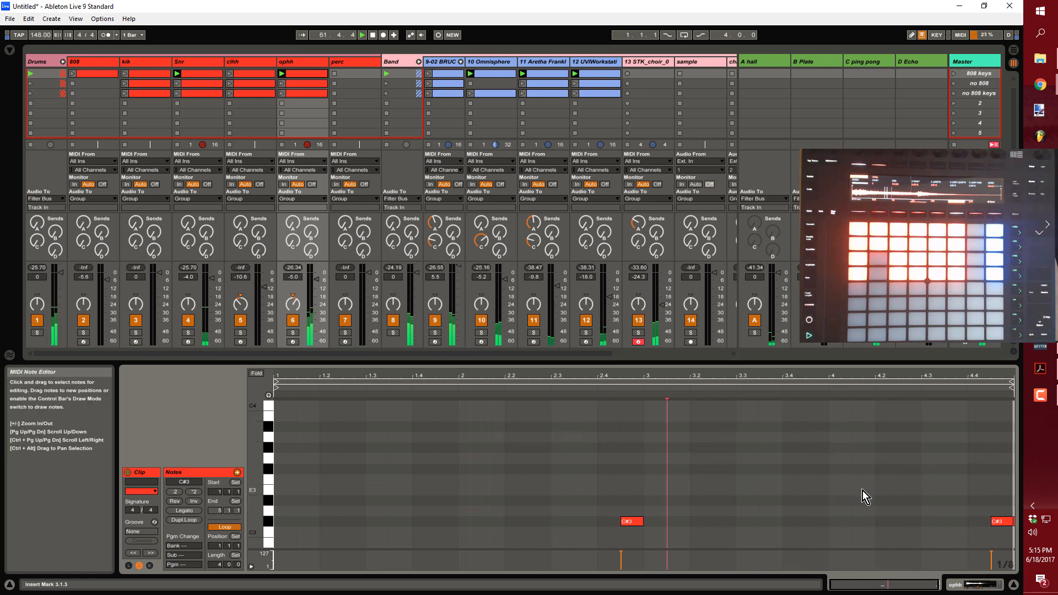
- Launch the clhh clip in the 808 keys row, stop playback after reviewing its notes and show the kik clip's notes
left_click(232, 74)
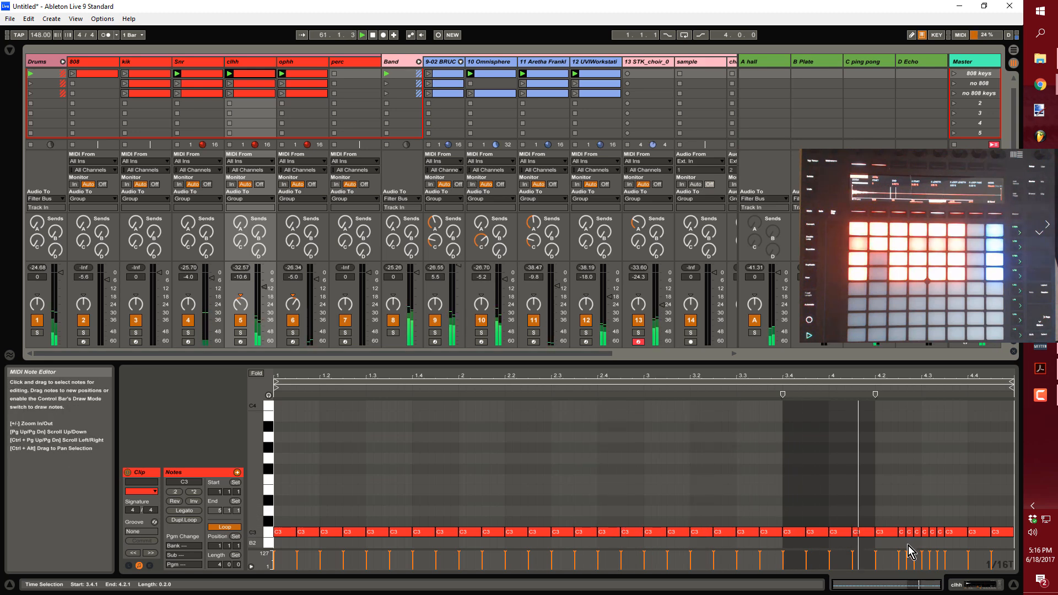
key("space")
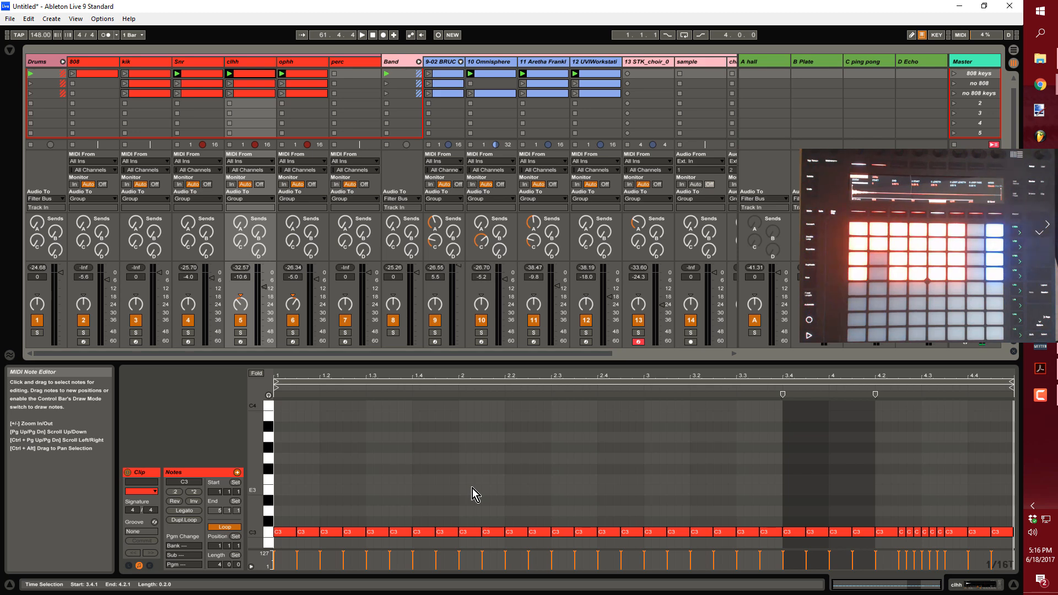
left_click(139, 77)
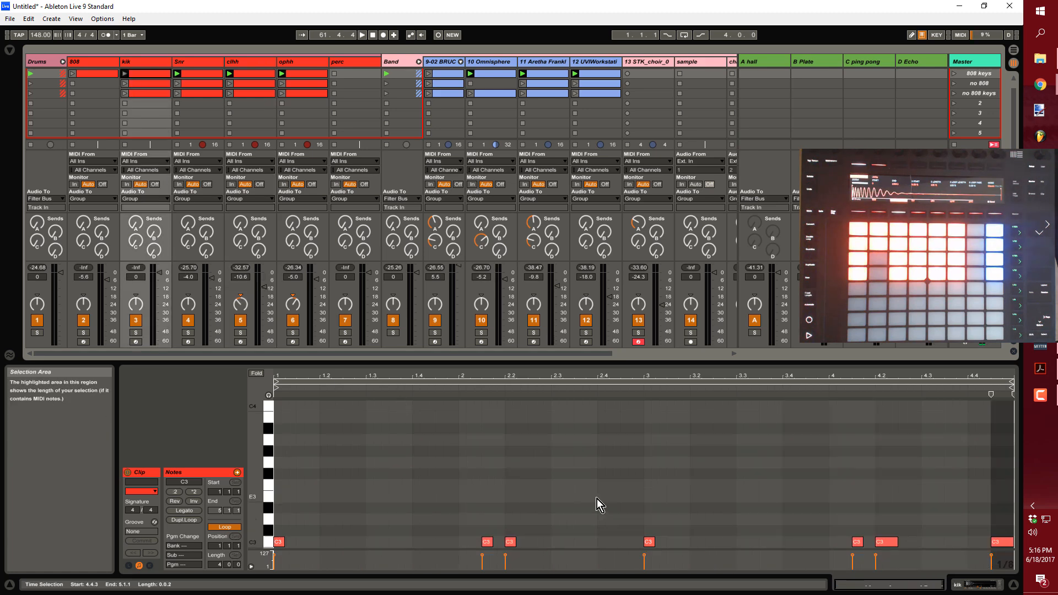
- Lengthen the kik clip's C3 note at 2.1.3 until it meets the next note and launch the kik clip in the 808 keys row
left_click_drag(493, 544, 503, 546)
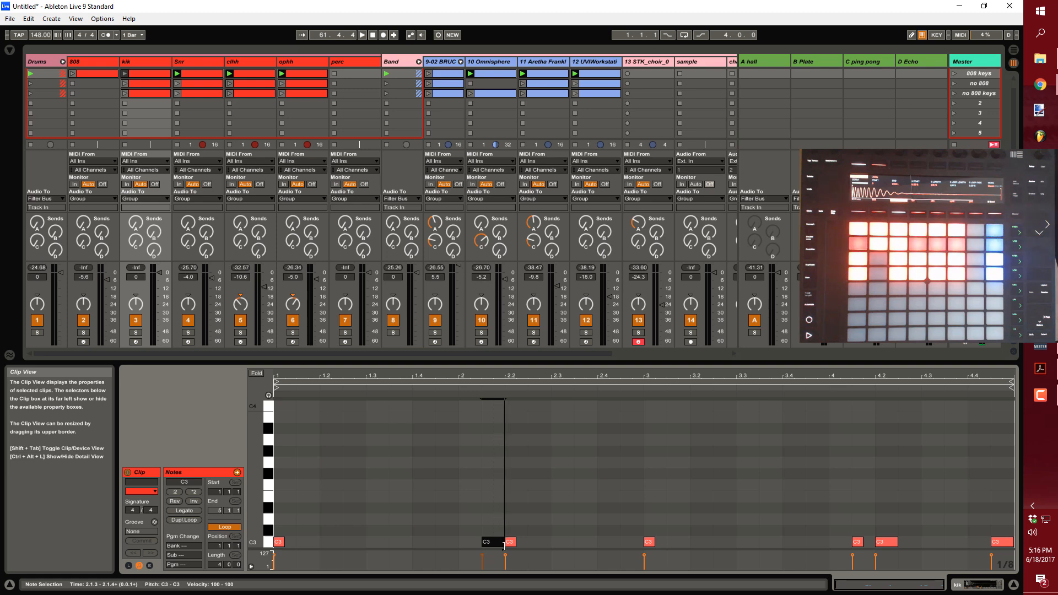
left_click(497, 514)
left_click(125, 73)
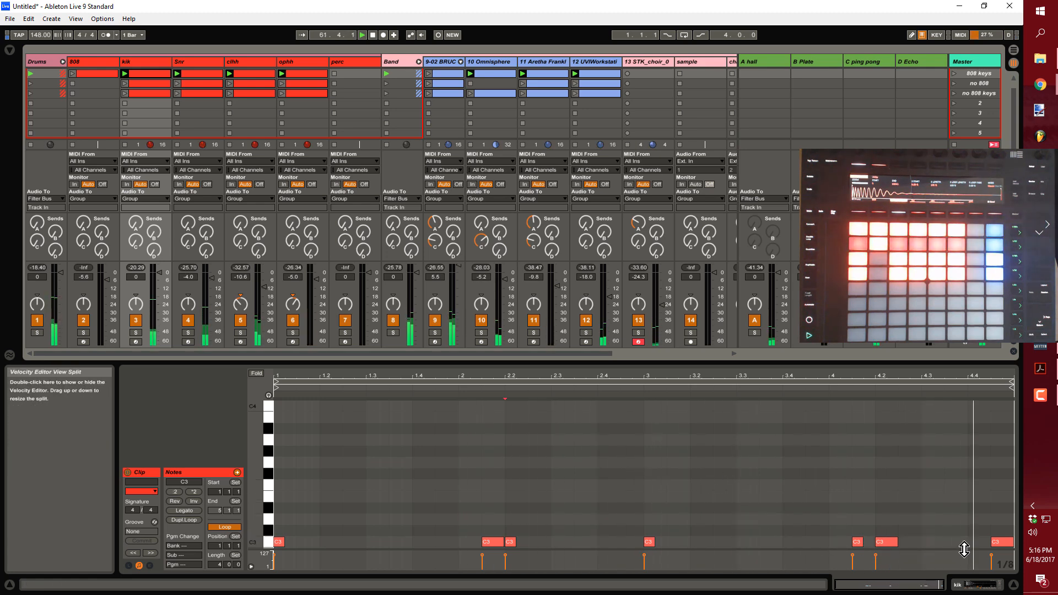
- Launch the 808 clip in the 808 keys row and review its A2 and A3 notes
left_click(74, 80)
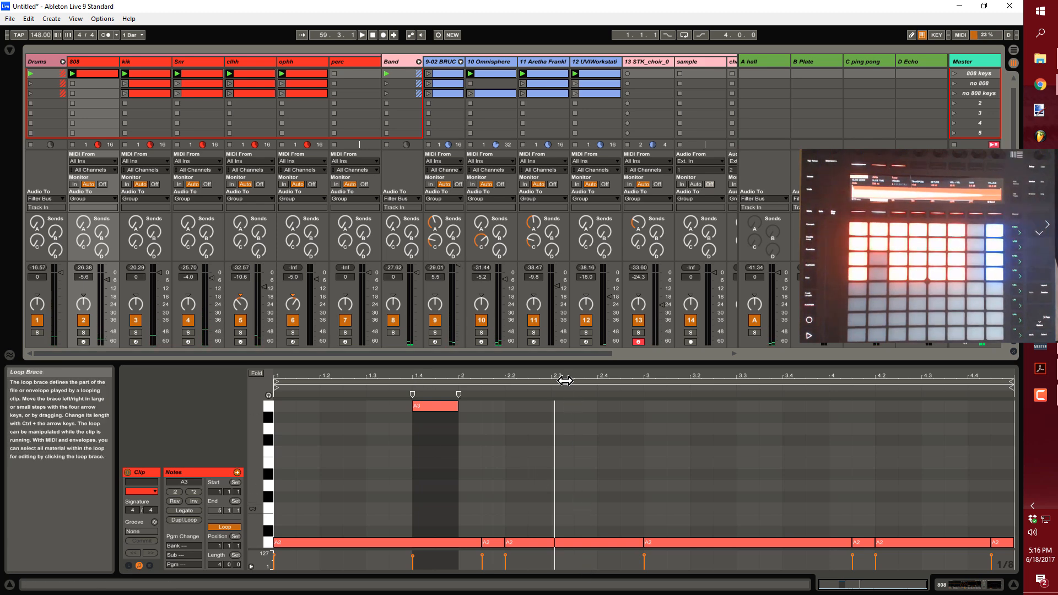
mouse_move(567, 375)
left_mouse_down()
mouse_move(558, 382)
mouse_move(566, 376)
left_mouse_up()
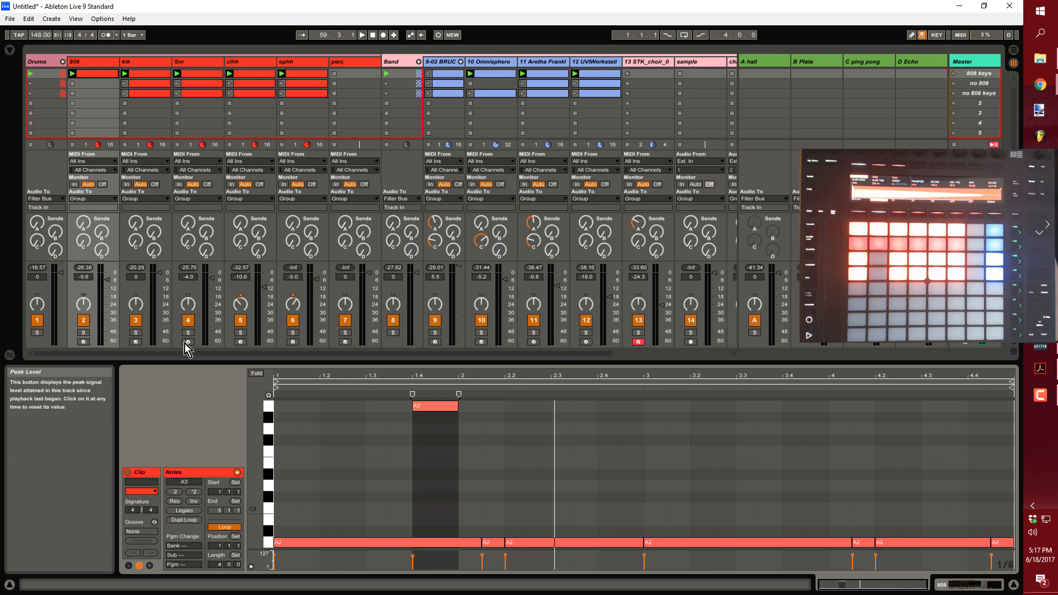
double_click(95, 76)
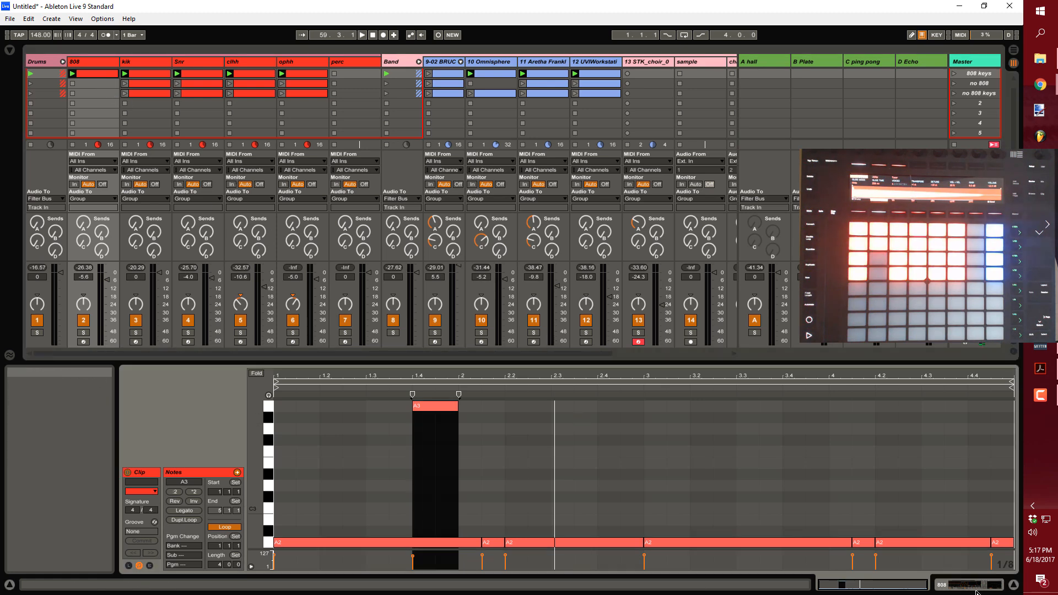
- Show the 808 track's devices and examine the 808 Fat sample, its envelope controls and its glide setting
key("shift+Tab")
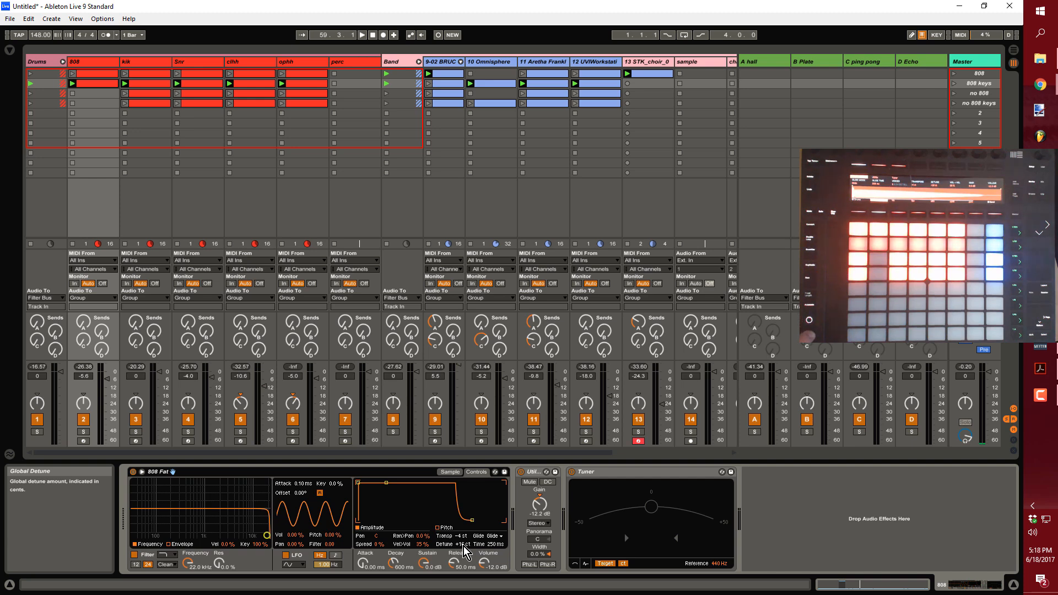
key("space")
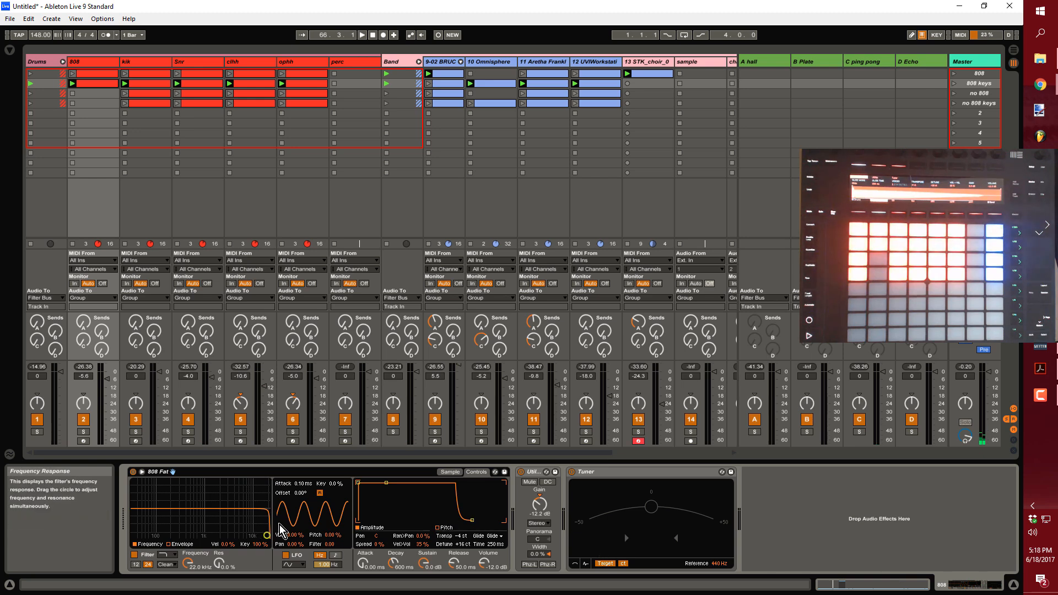
left_click(450, 472)
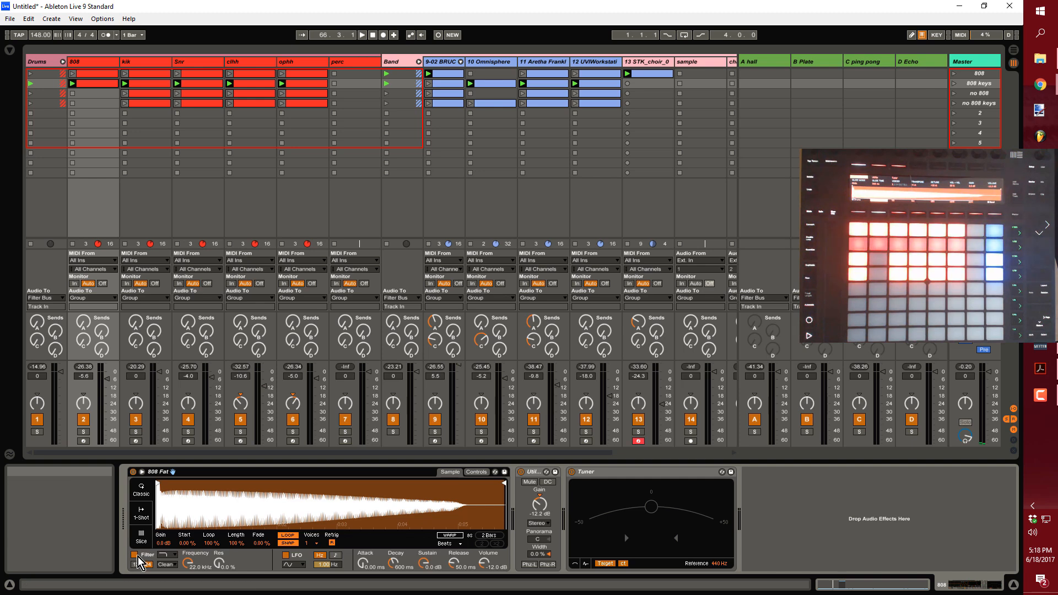
left_click(477, 472)
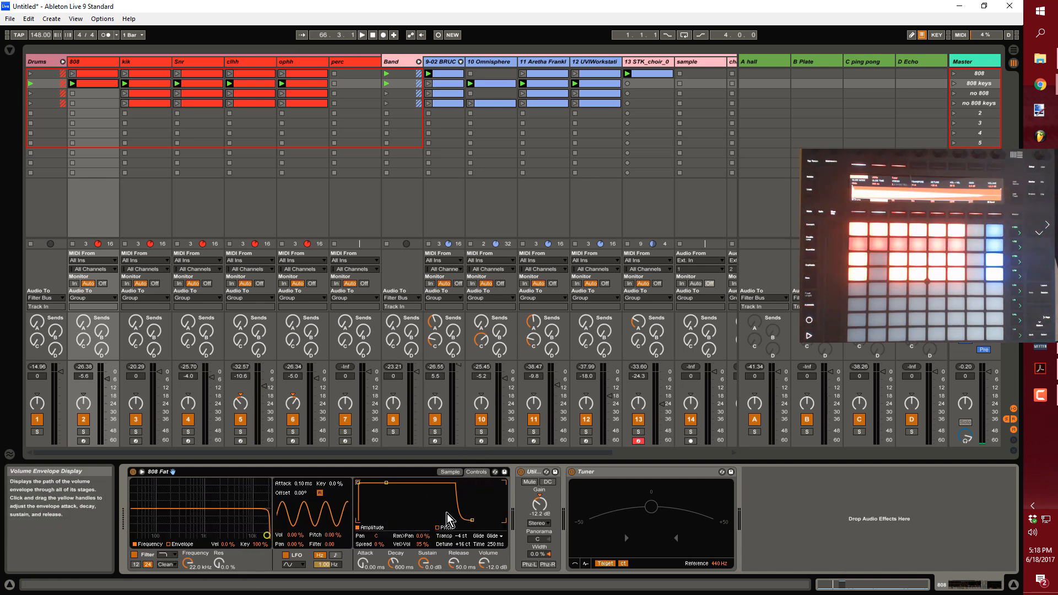
left_click(494, 536)
left_click(500, 560)
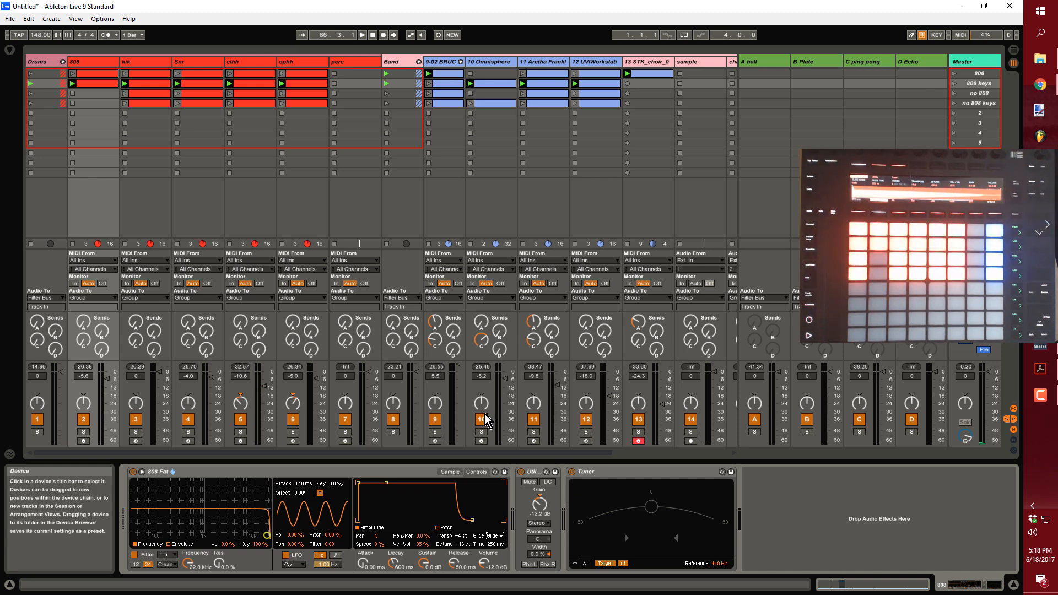
- Raise the A3 note in the 808 keys row's 808 clip by an octave to A4 and play it back
double_click(99, 84)
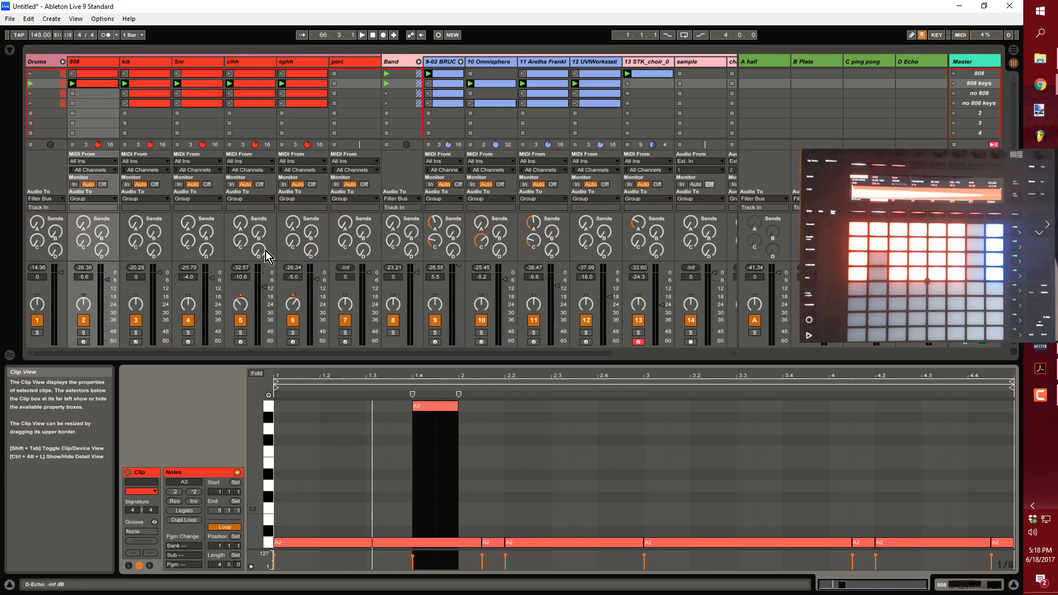
left_click(528, 486)
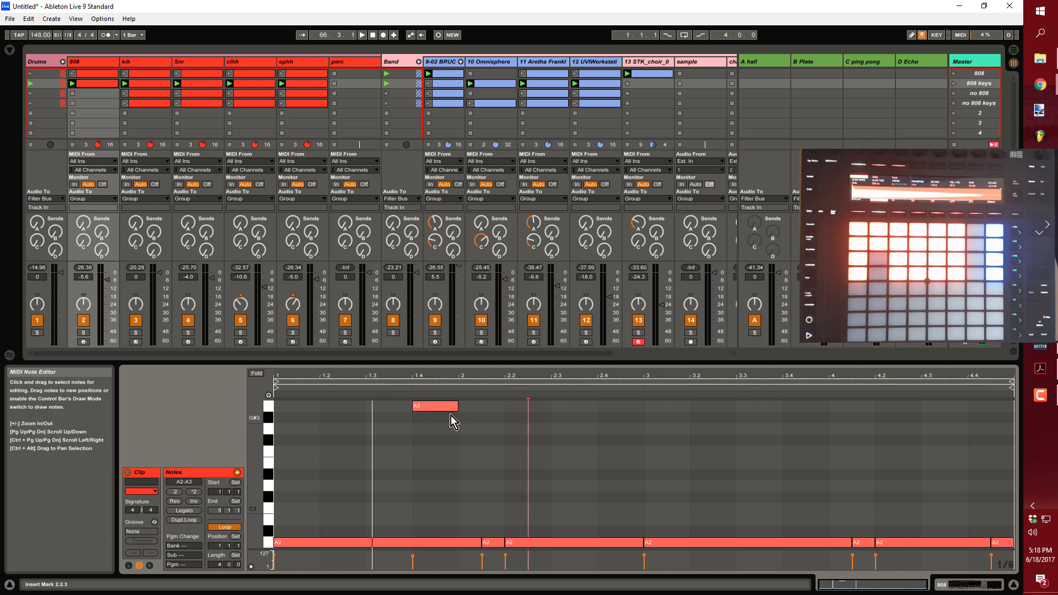
scroll(493, 476, "up", 2)
left_click(436, 452)
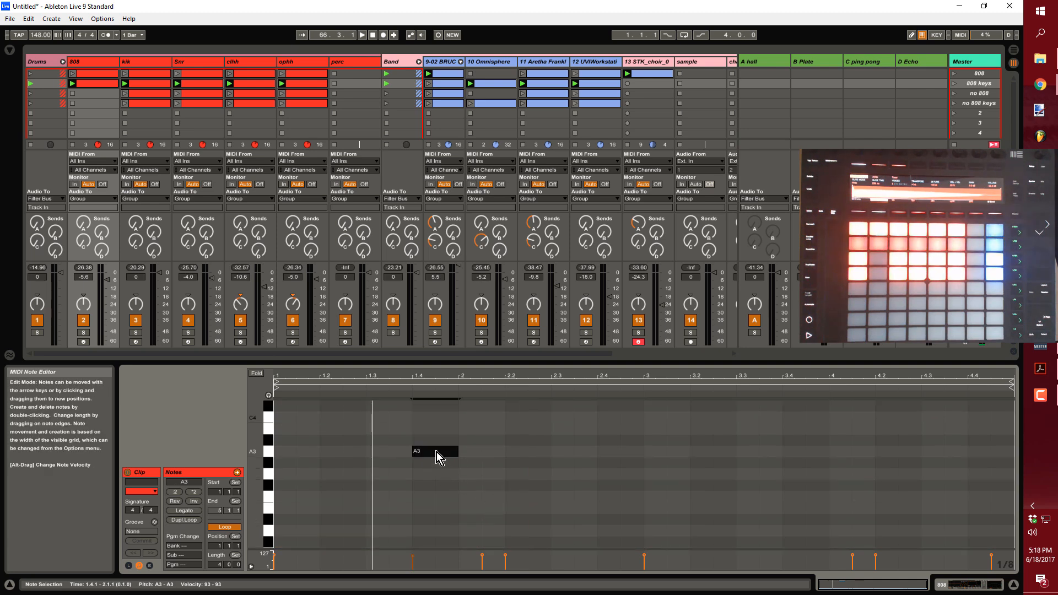
key("shift+Up")
key("space")
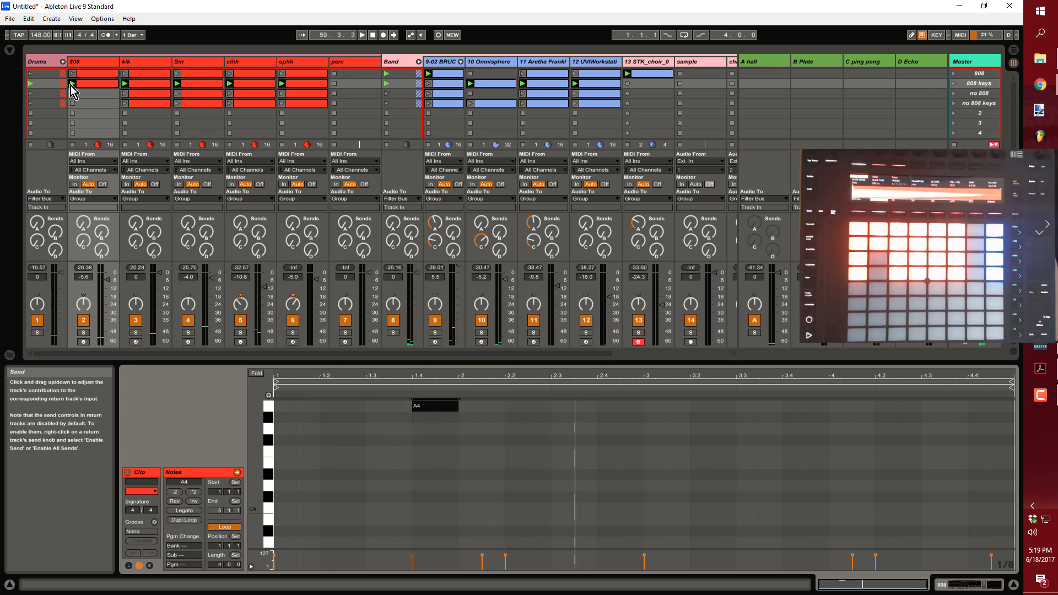
- Raise the A3 note in the 808 row's 808 clip by an octave to A4 and play it back
double_click(86, 74)
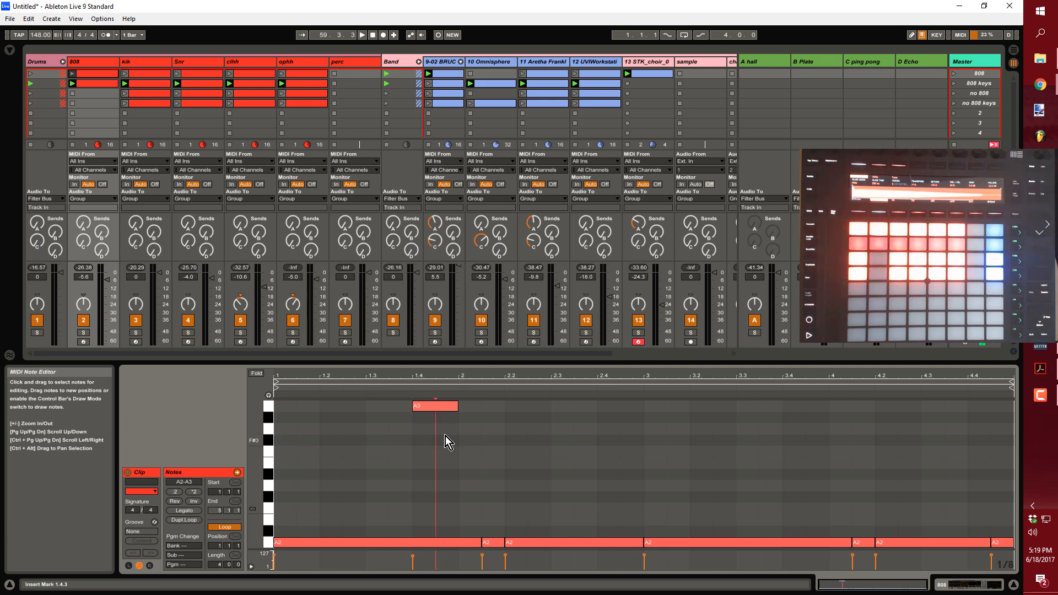
left_click(438, 410)
key("shift+Up")
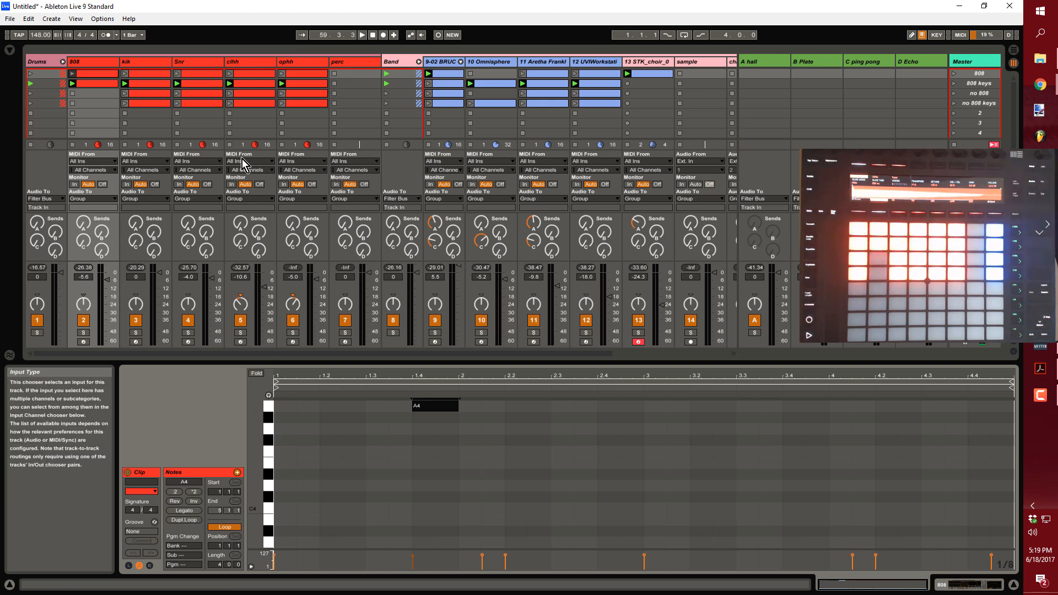
key("space")
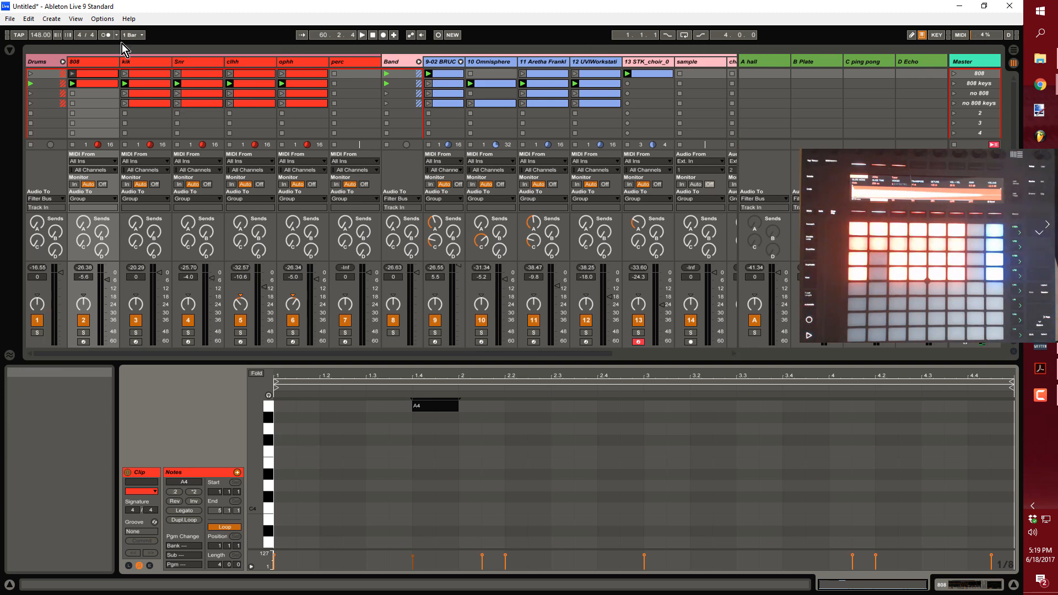
- Switch to the Arrangement View and hide the browser to widen the timeline
key("Tab")
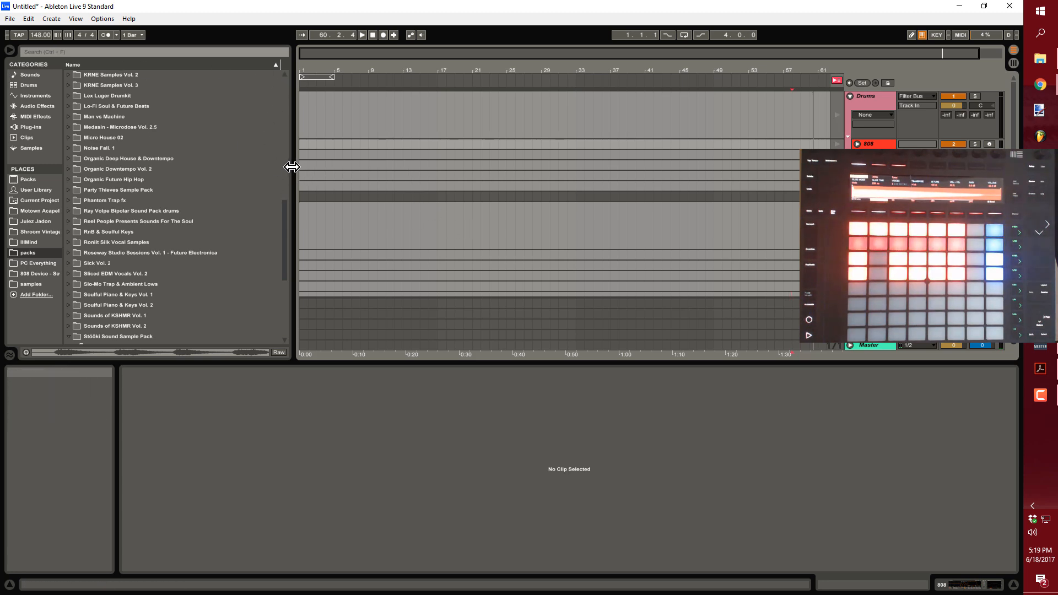
left_click_drag(294, 166, 8, 176)
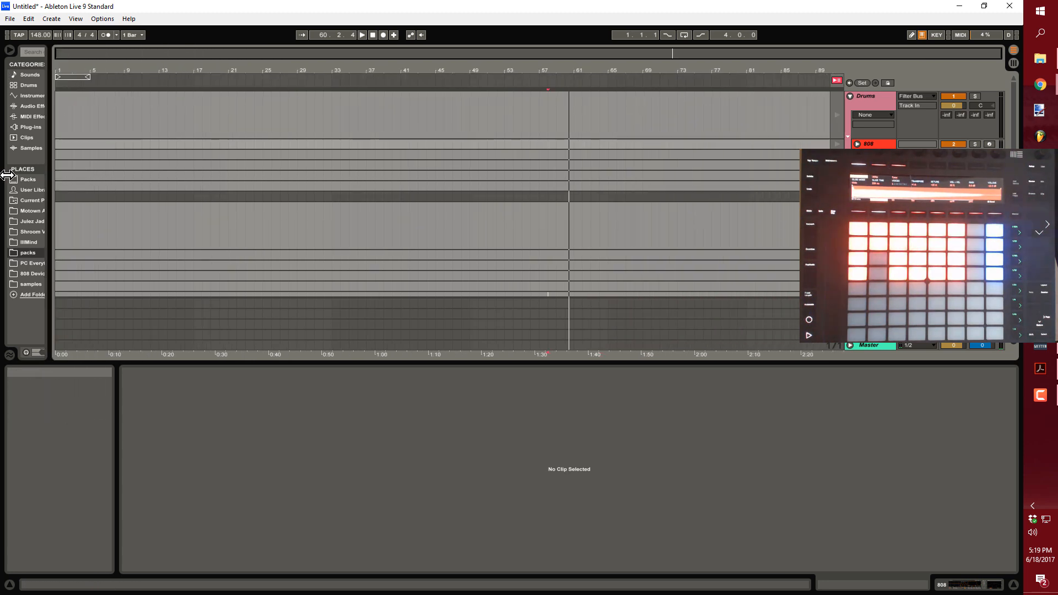
left_click(11, 51)
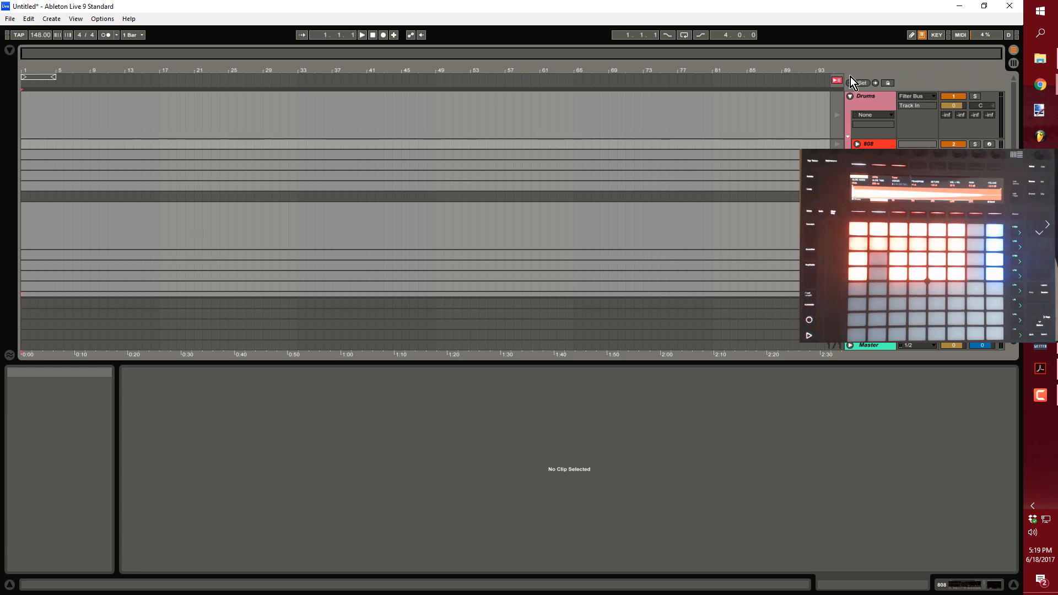
- Set a locator at bar 1 and record the session clip performance into the arrangement, stopping at bar 97
left_click(836, 83)
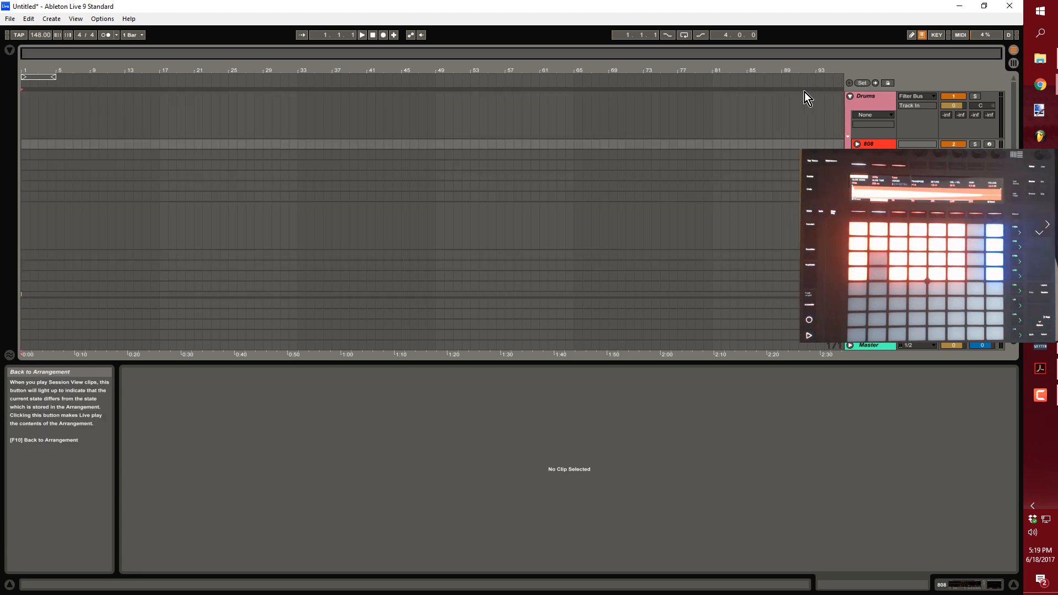
left_click(860, 84)
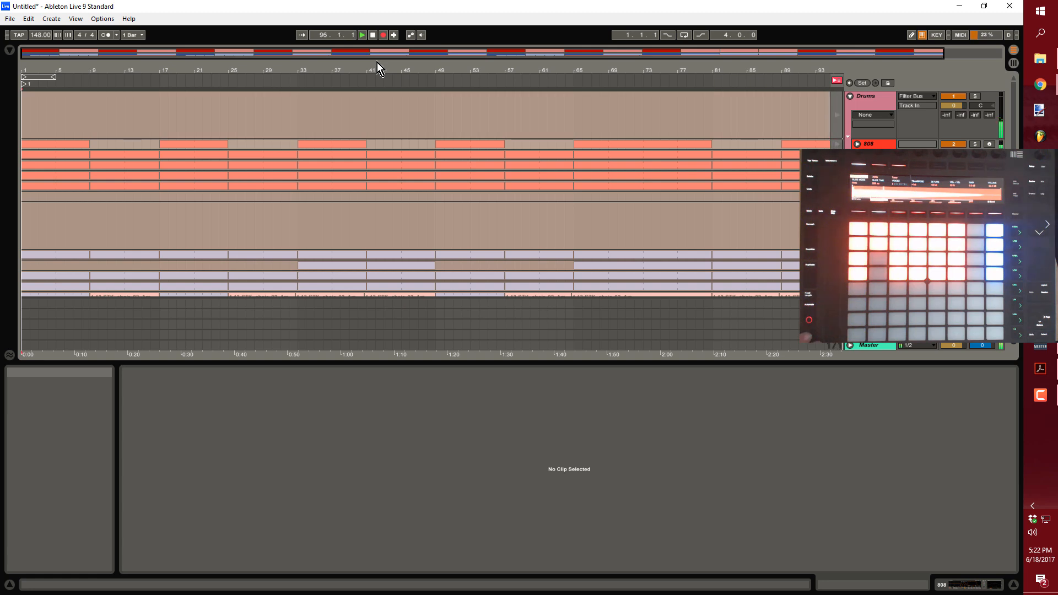
key("space")
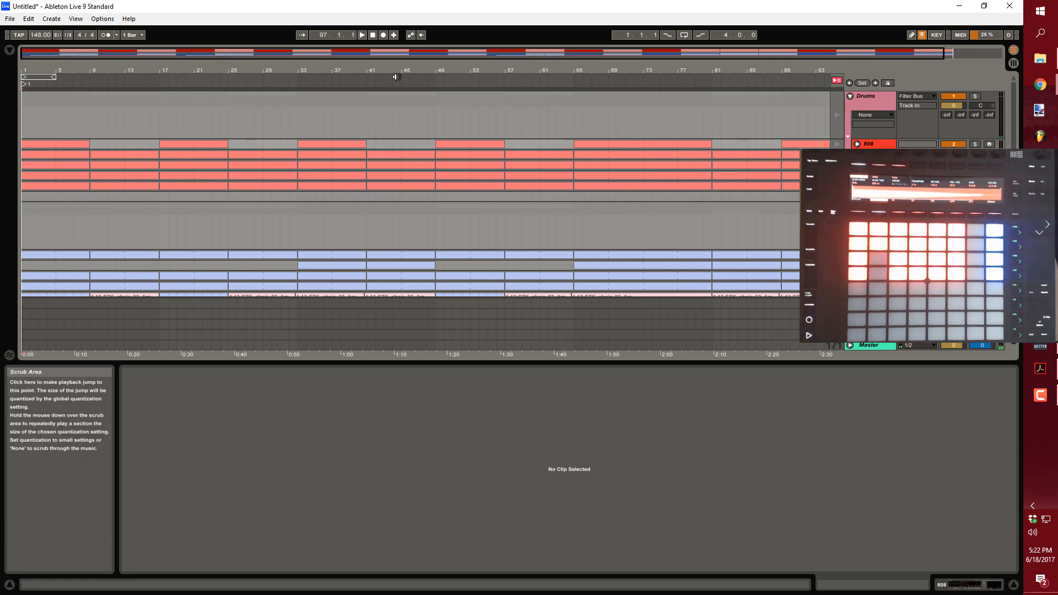
- Look over the recorded drum and band clips and switch playback back to the arrangement
left_click_drag(397, 70, 397, 52)
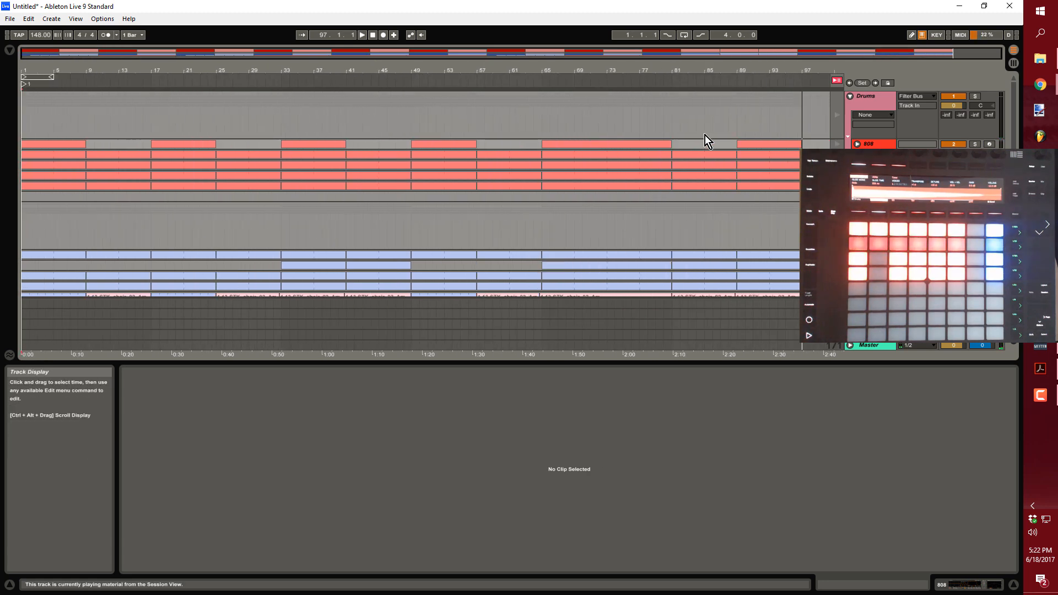
scroll(408, 221, "down", 4)
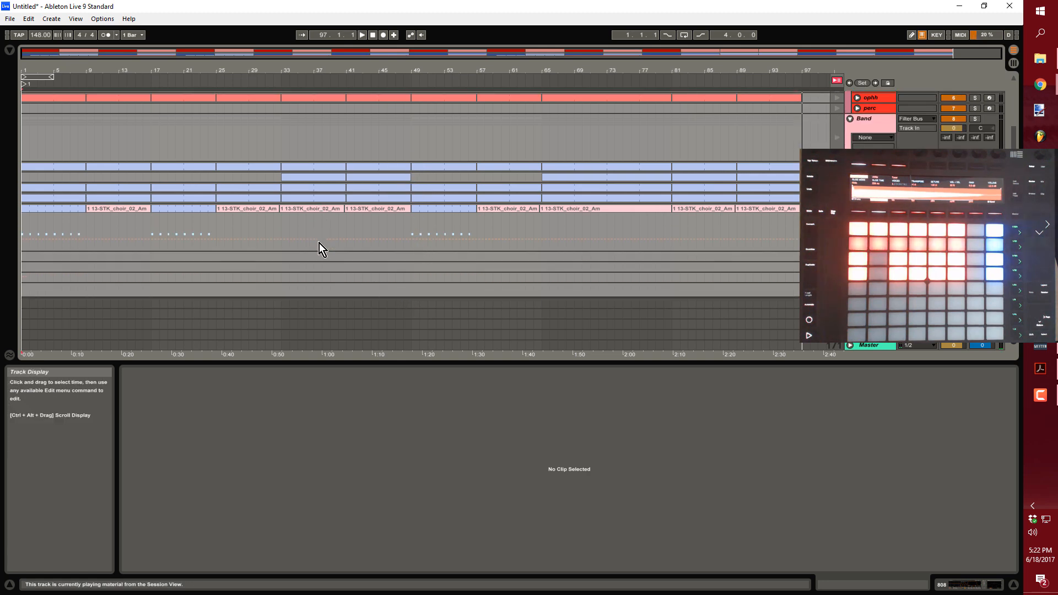
scroll(343, 203, "up", 4)
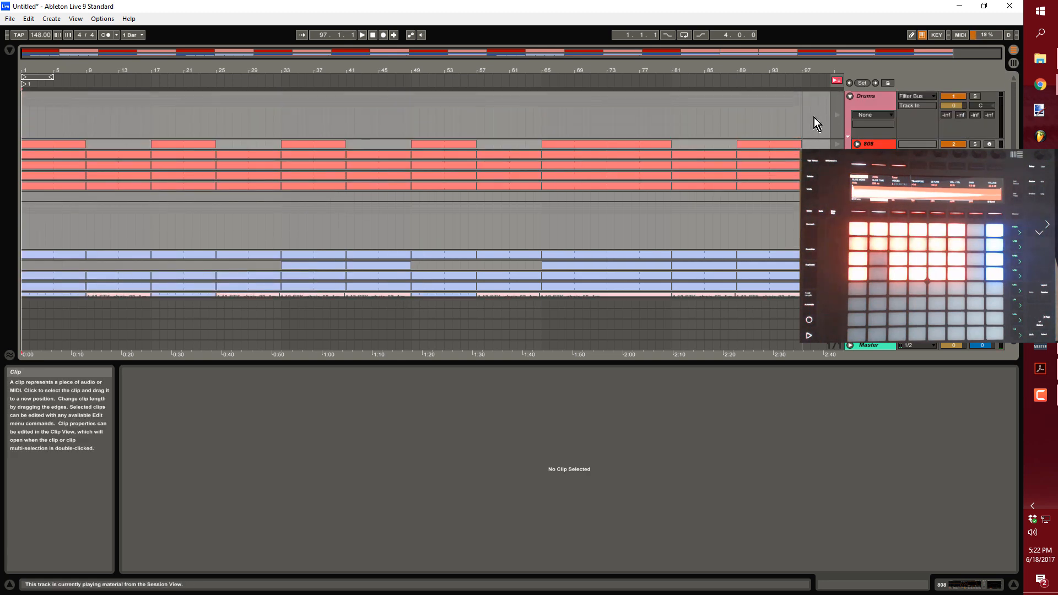
left_click(836, 81)
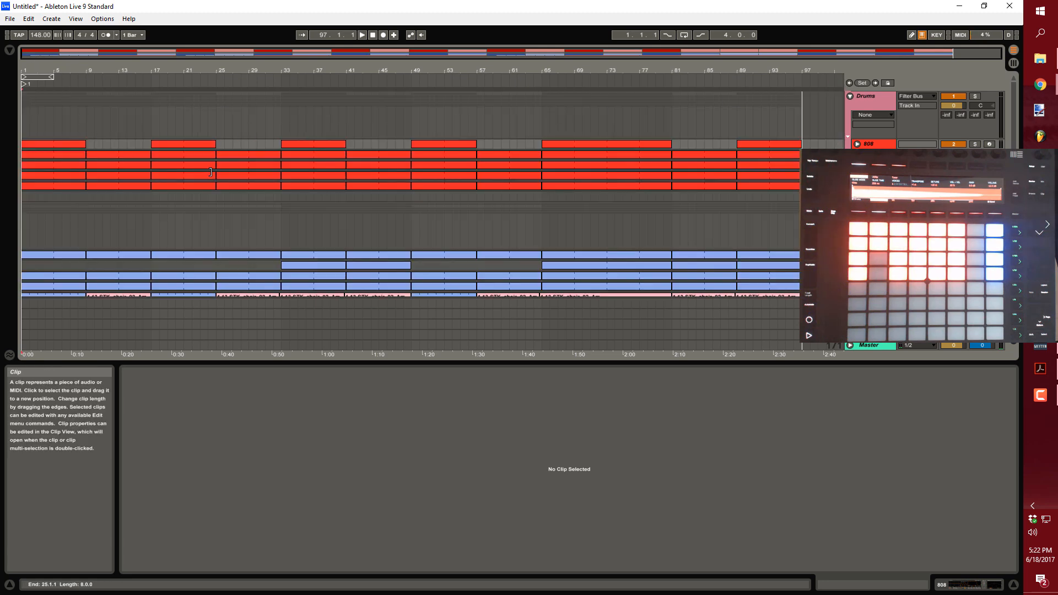
- Copy the 13-STK_choir_02_Am clip from bar 9 over the choir track's note clips at bars 1 and 17
scroll(234, 197, "down", 3)
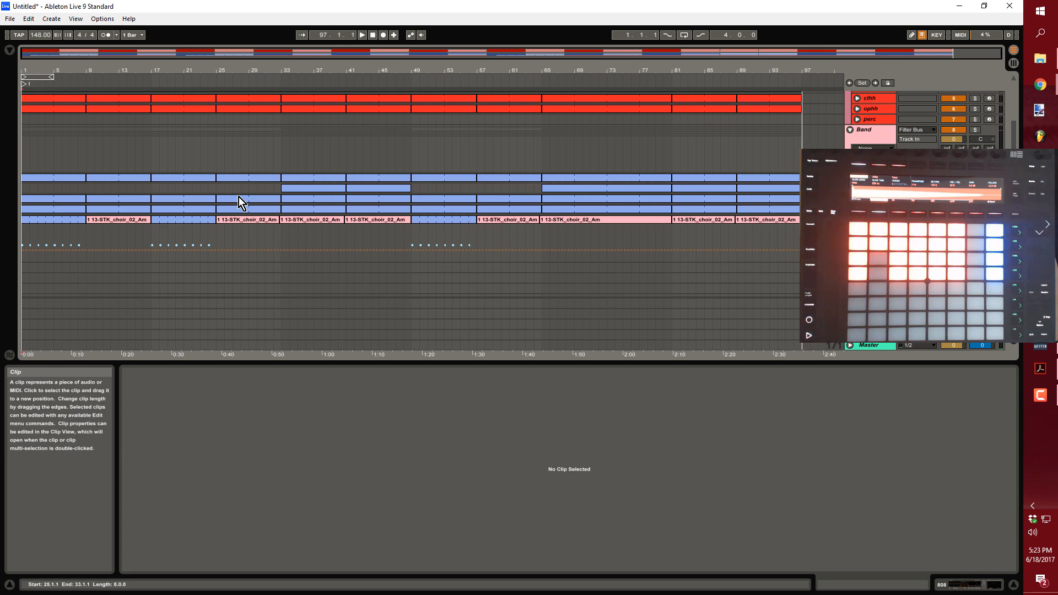
scroll(233, 159, "up", 3)
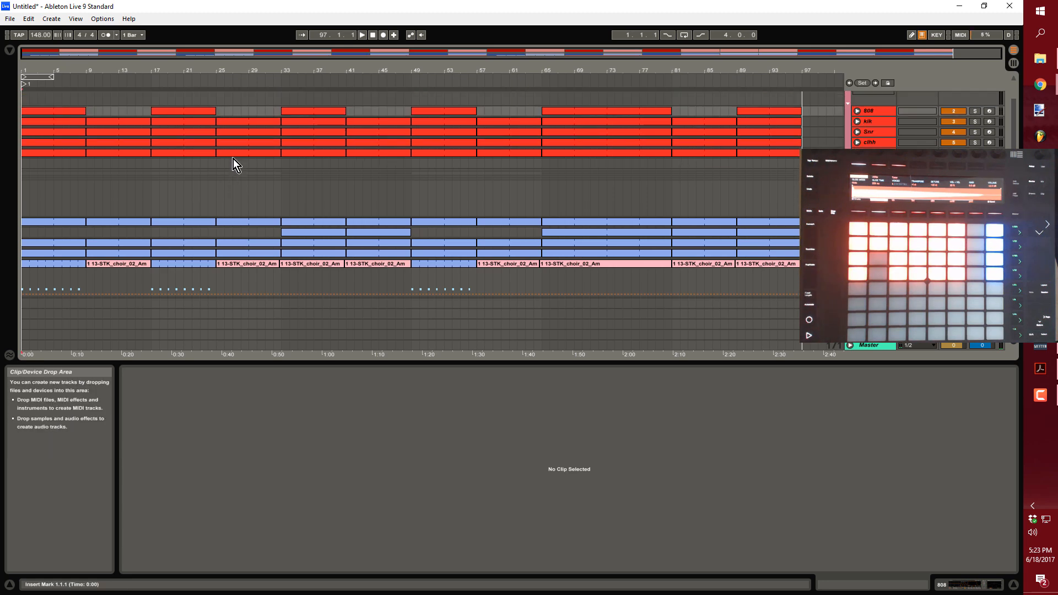
scroll(171, 162, "down", 1)
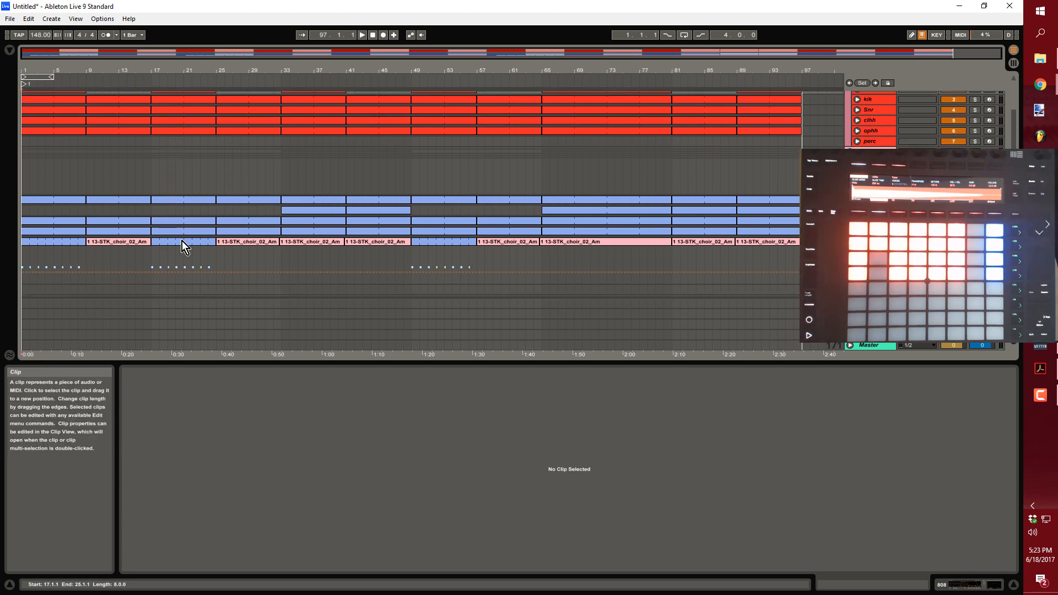
left_click(518, 243)
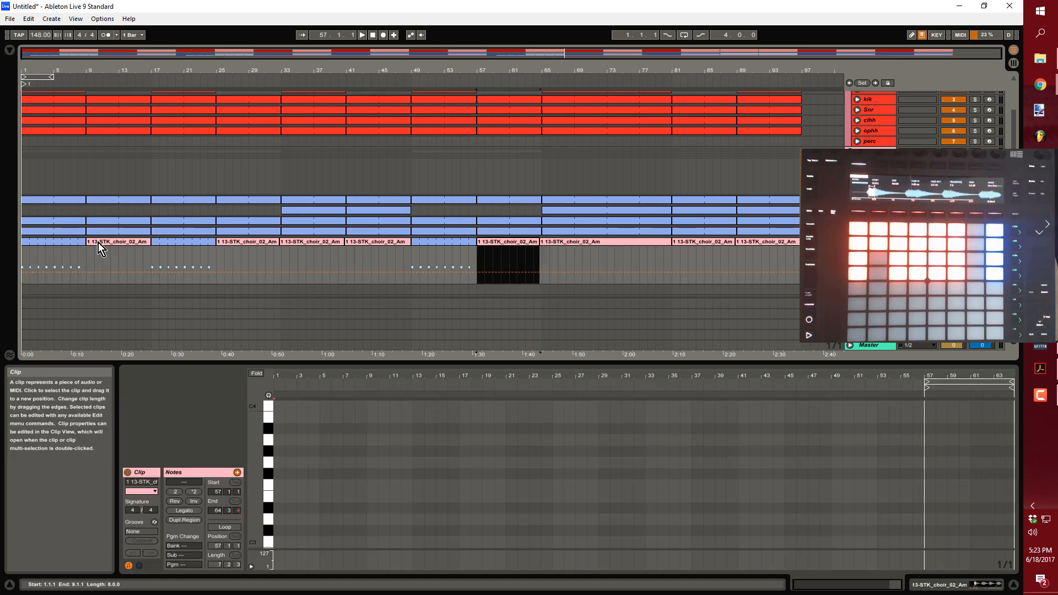
left_click(117, 242)
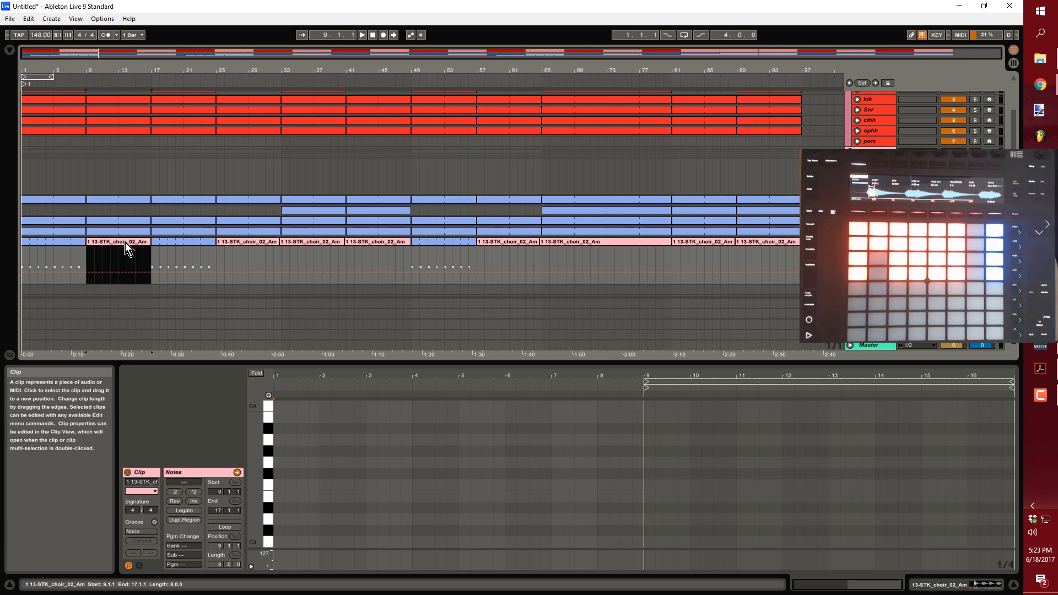
left_click_drag(125, 243, 189, 239)
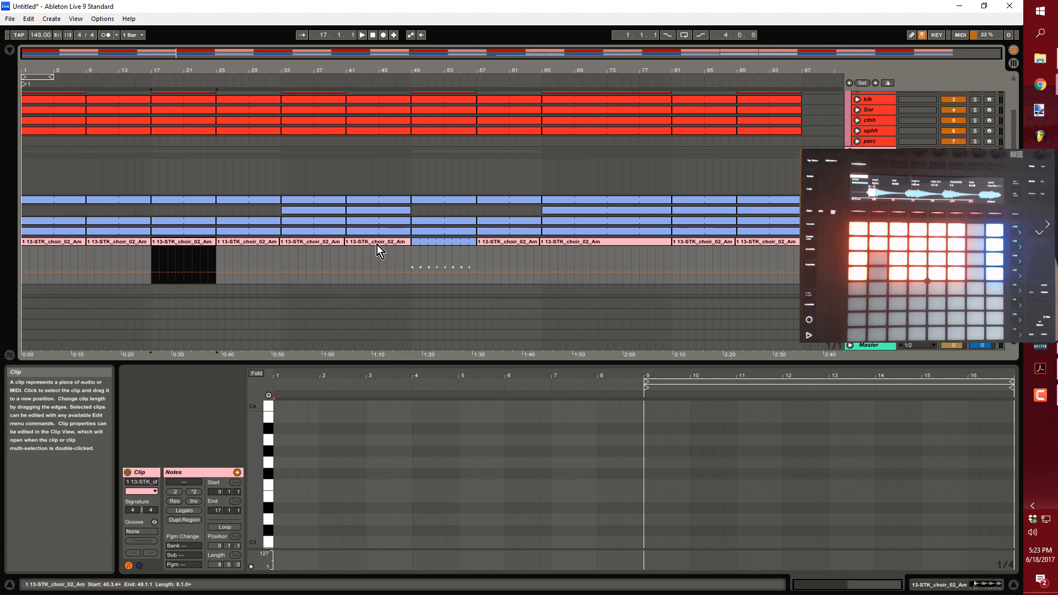
key("ctrl+z")
key("ctrl+y")
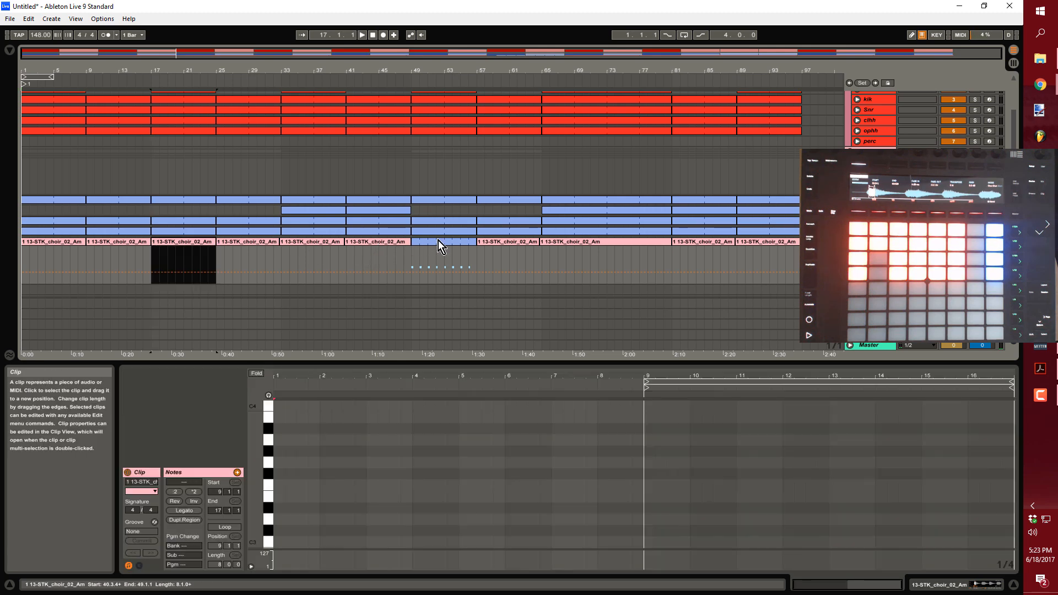
- Copy the 13-STK_choir_02_Am clip that ends at bar 49 over the choir track's section up to bar 57
left_click(412, 253)
left_click_drag(395, 243, 461, 239)
scroll(241, 161, "up", 2)
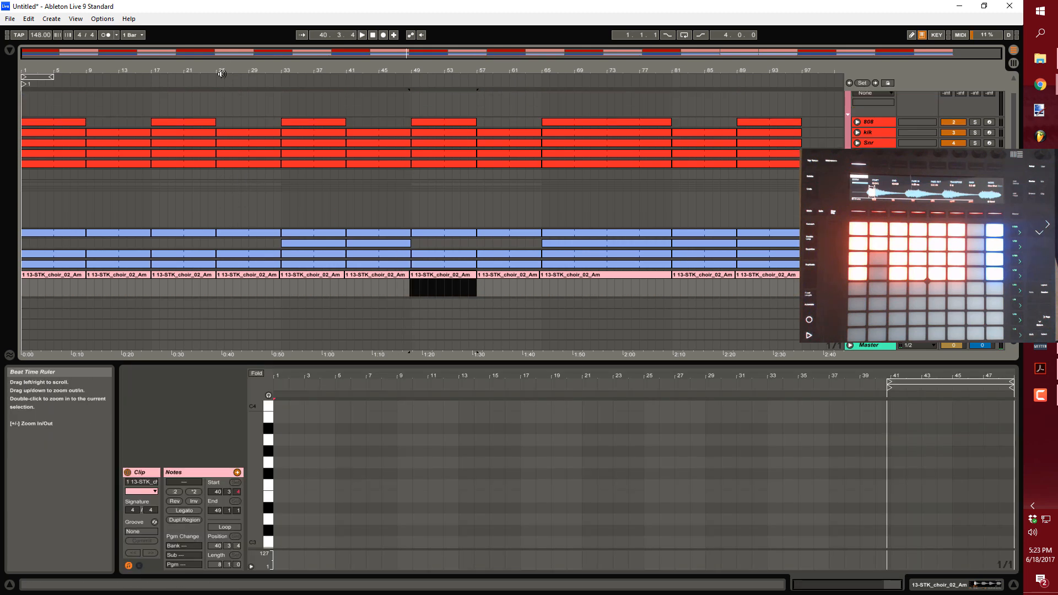
- Delete the closed hi-hat clips spanning bars 25 to 33 and bars 57 to 65
left_click(237, 155)
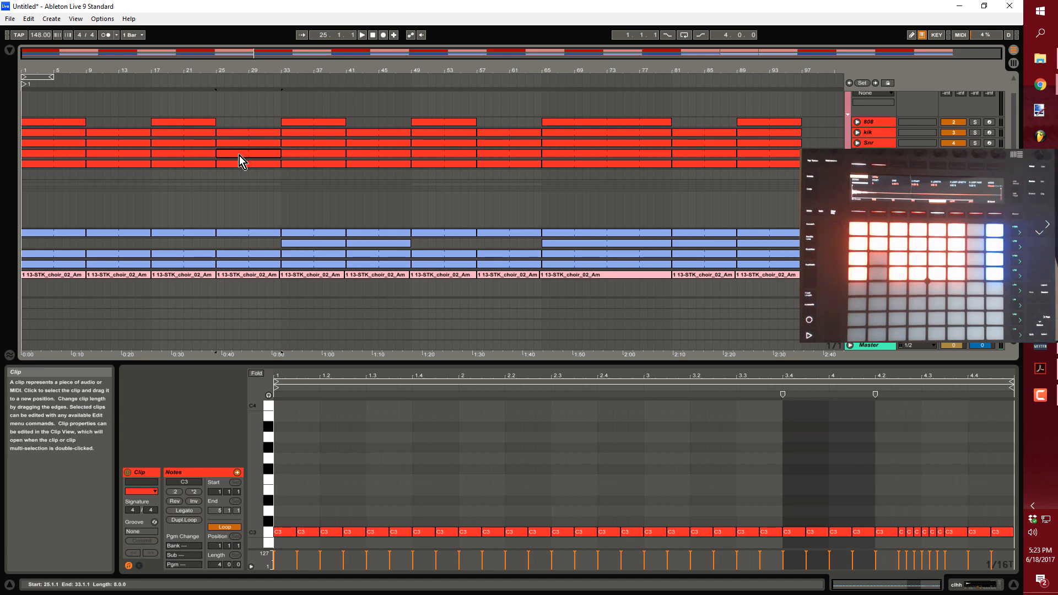
key("Delete")
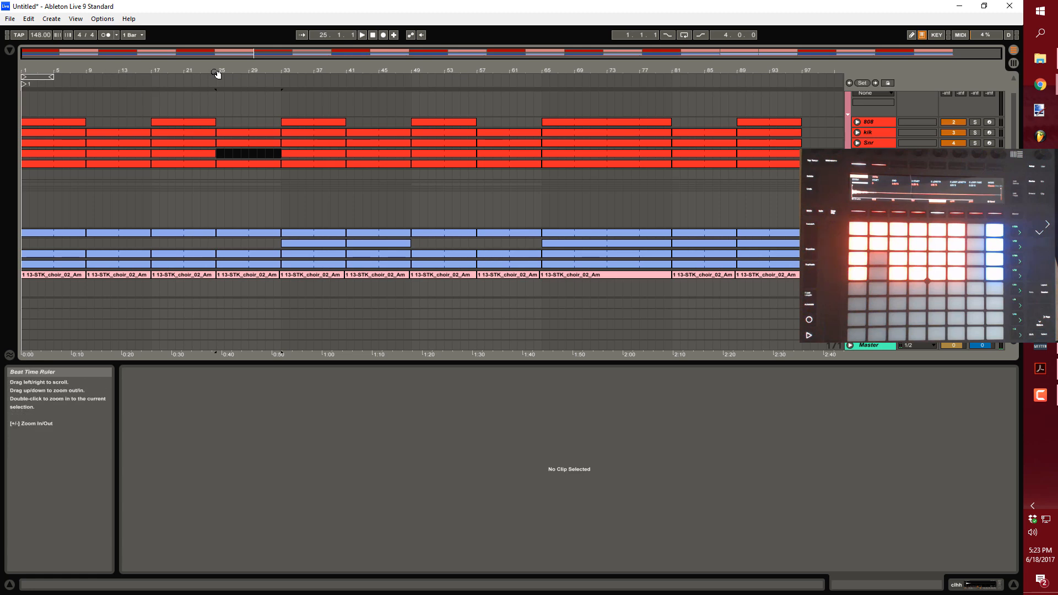
left_click(202, 80)
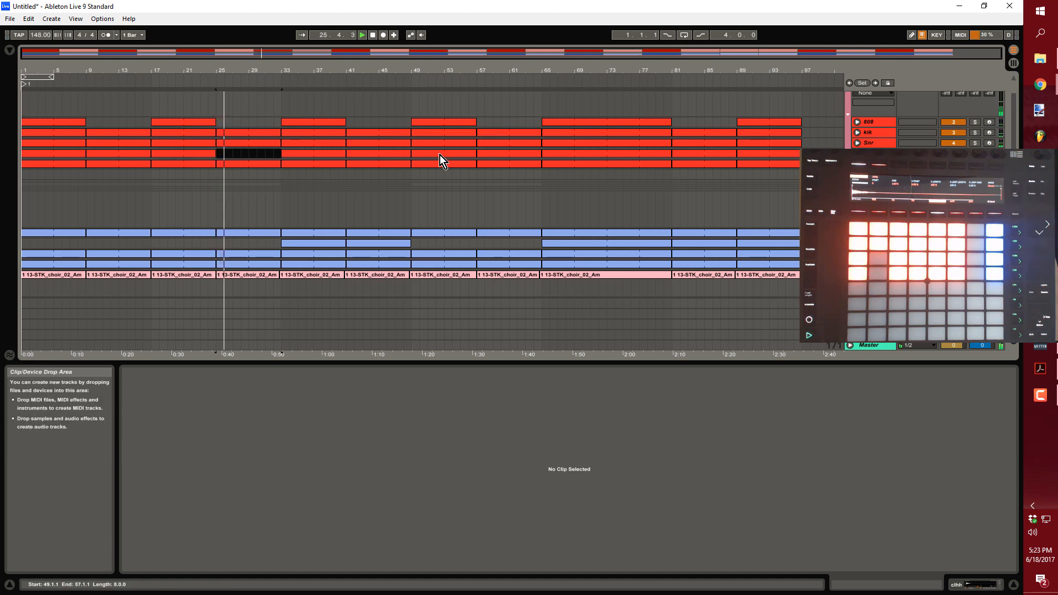
left_click(495, 154)
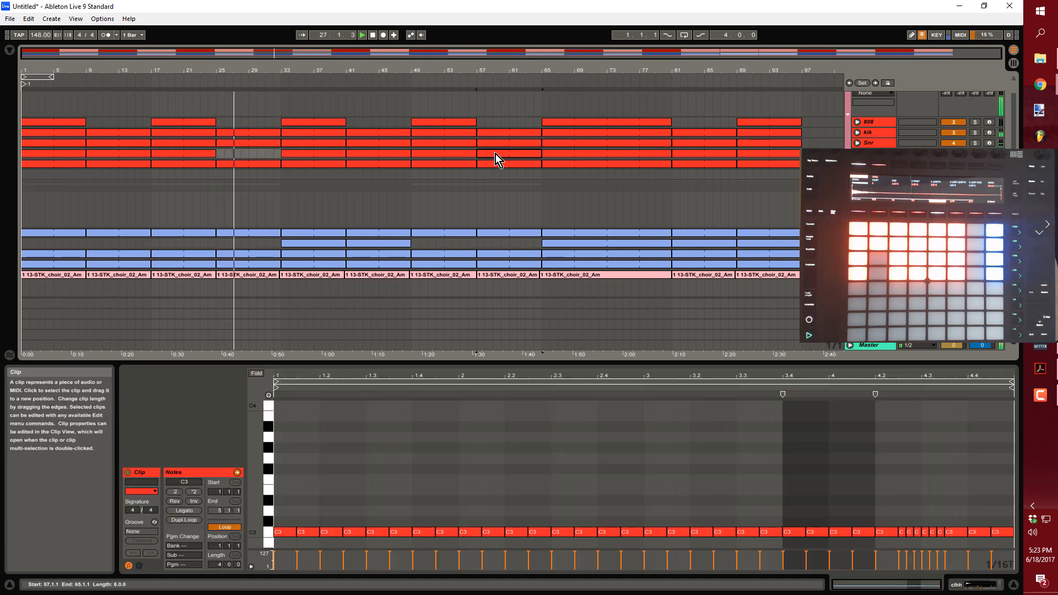
key("Delete")
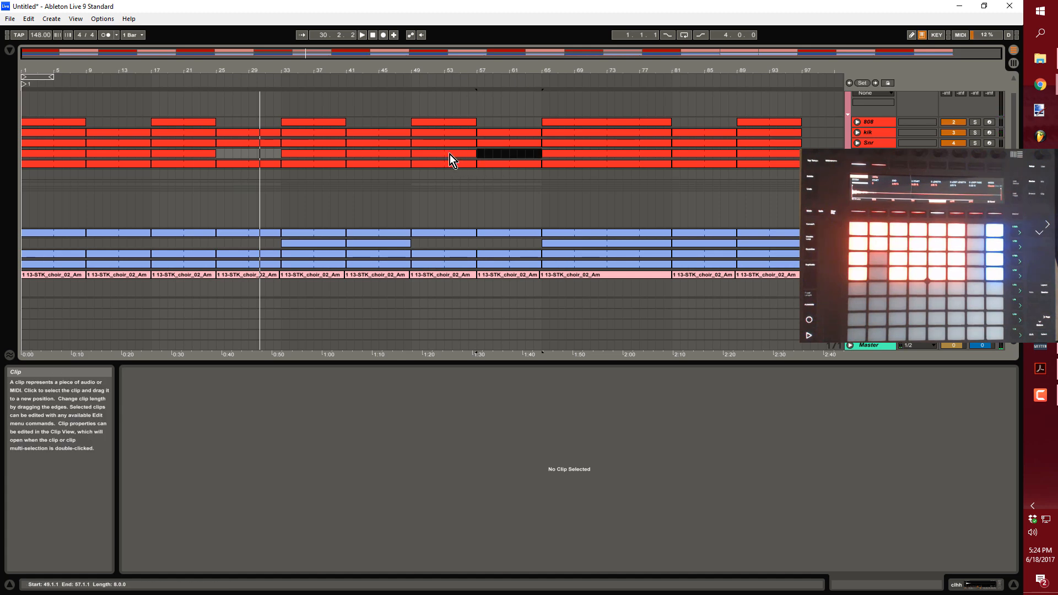
- Place a closed hi-hat clip starting at bar 63, cut all the drum clips between bars 64 and 65, and play back the drop
left_click_drag(450, 154, 524, 162)
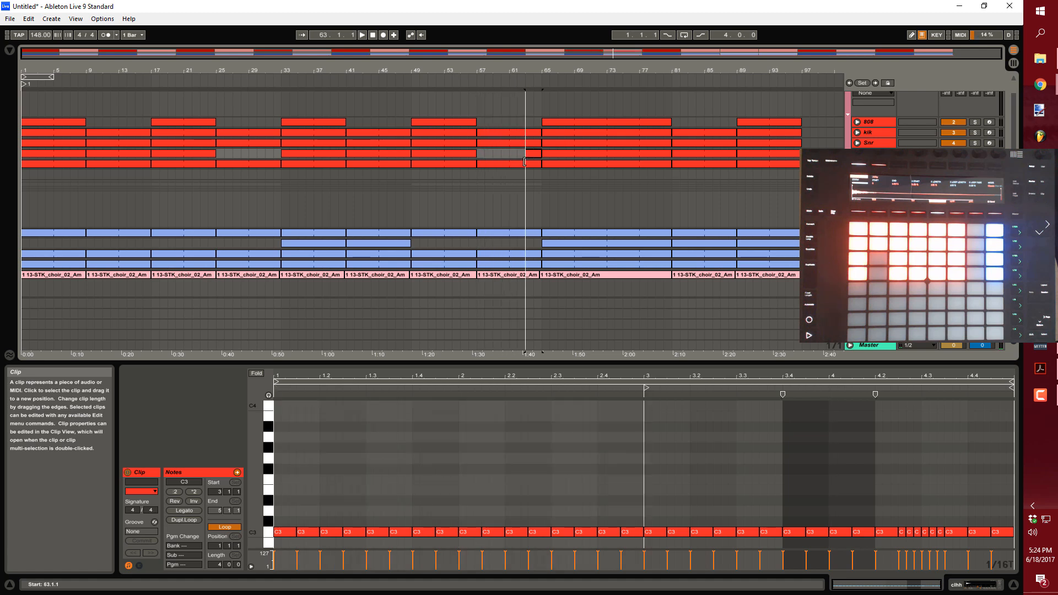
left_click(507, 80)
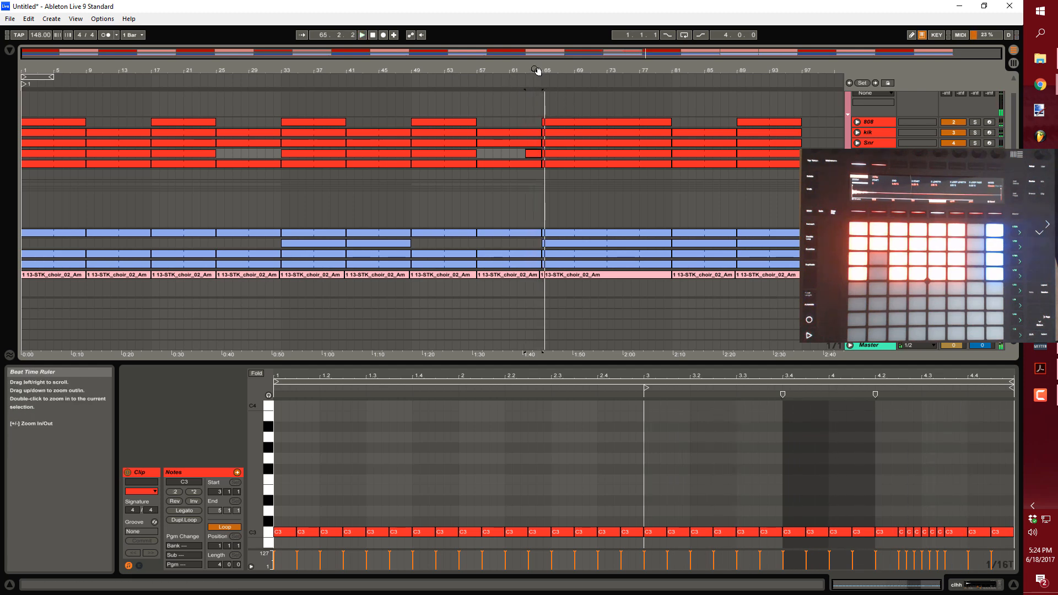
left_click_drag(538, 70, 532, 164)
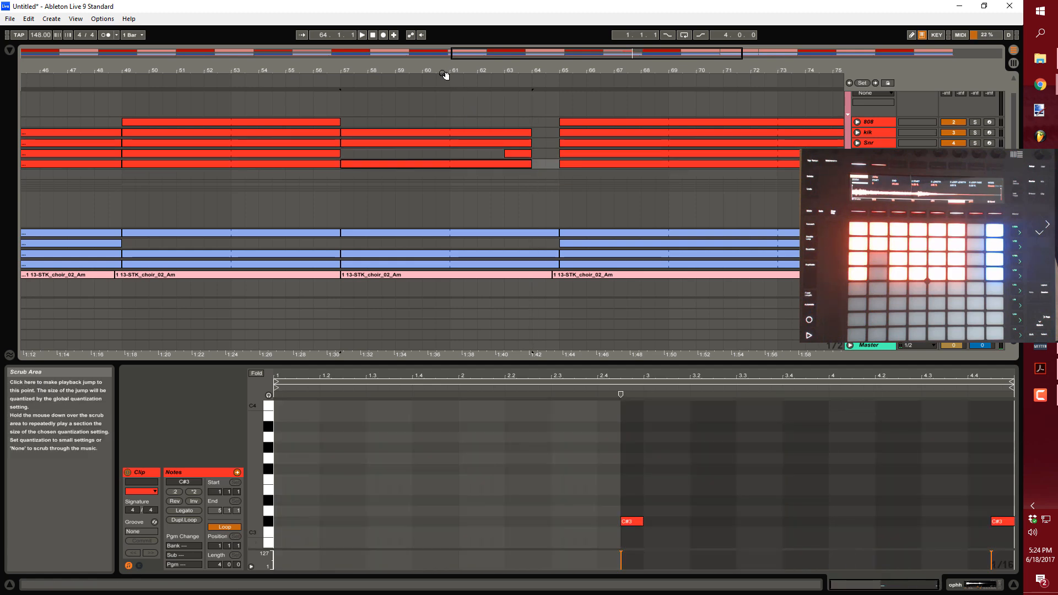
key("space")
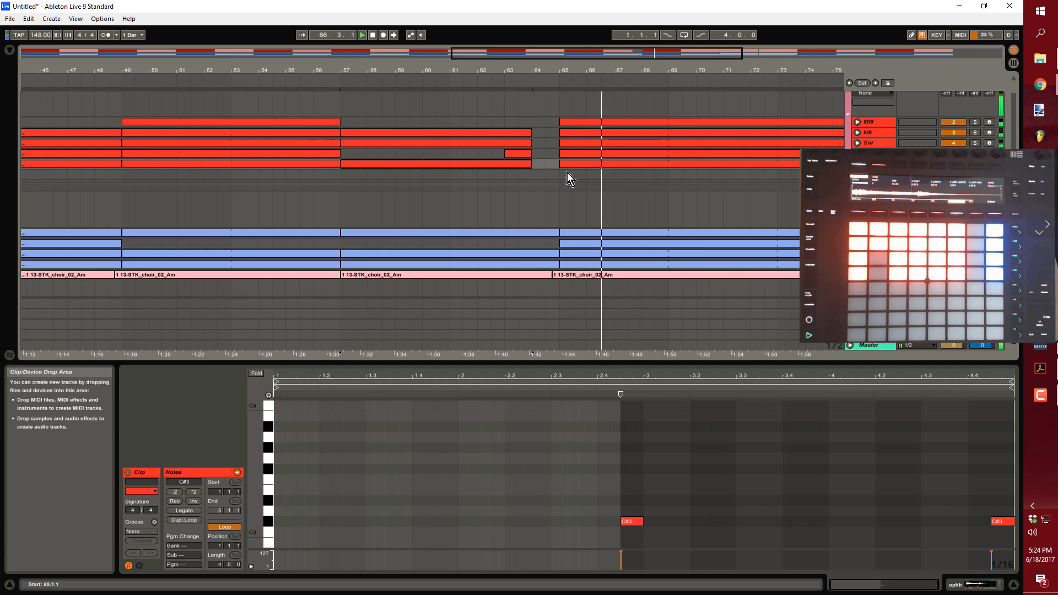
- Move the long choir clip to start at bar 65 and extend the preceding choir clip up to it
left_click(577, 274)
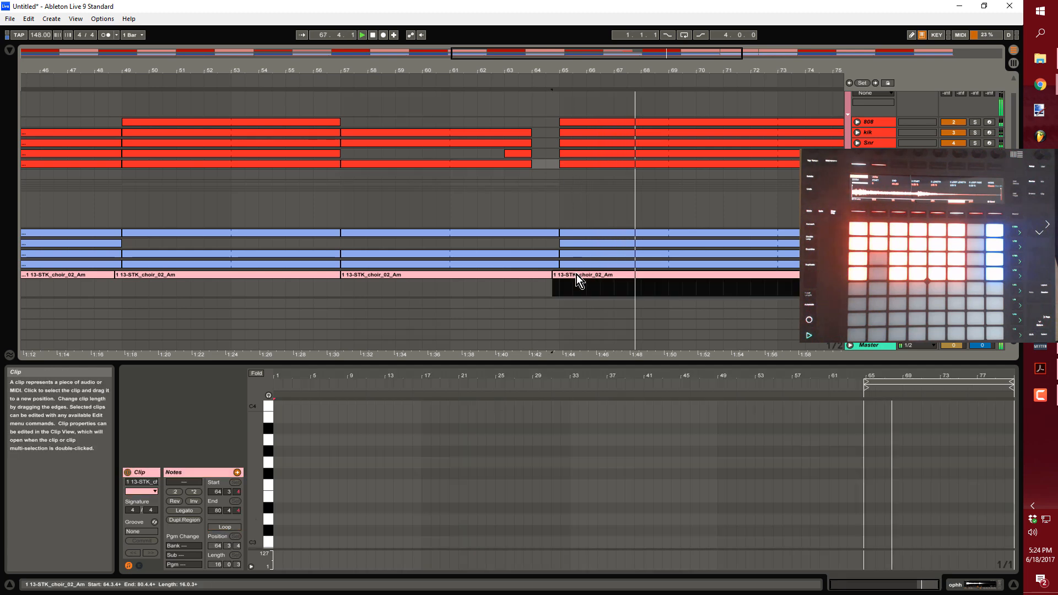
left_click_drag(578, 275, 560, 275)
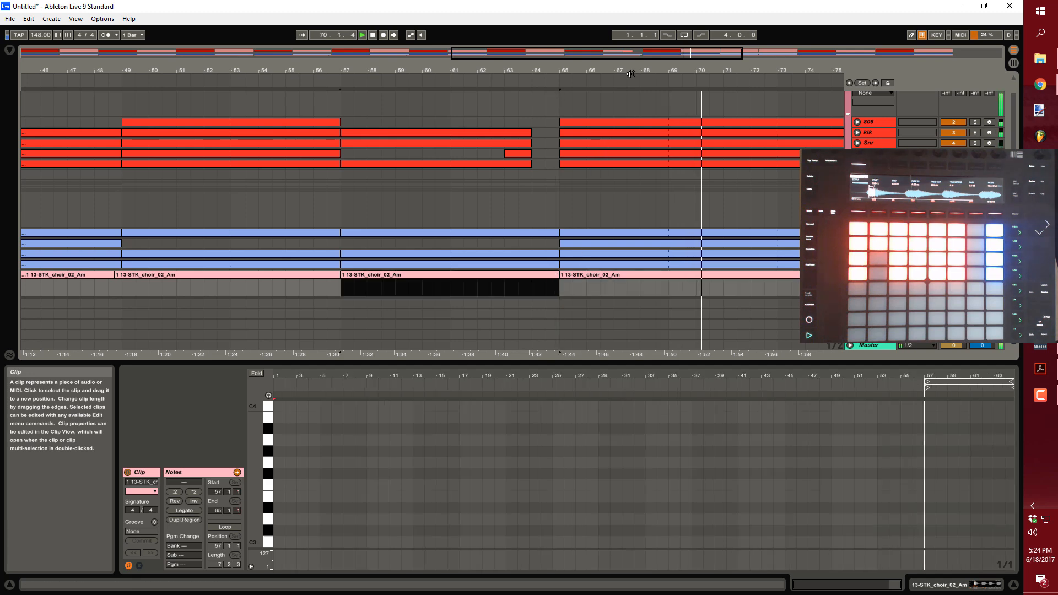
left_click_drag(628, 72, 562, 41)
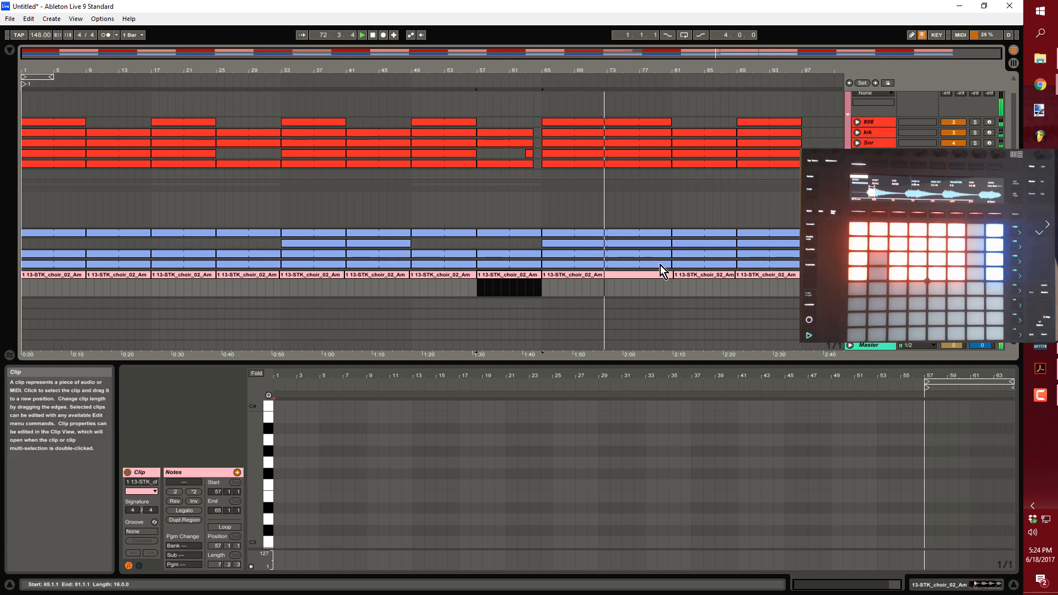
- Shorten the end of the choir clip at bar 65 and move the following choir clip to start at bar 81
left_click_drag(669, 276, 665, 276)
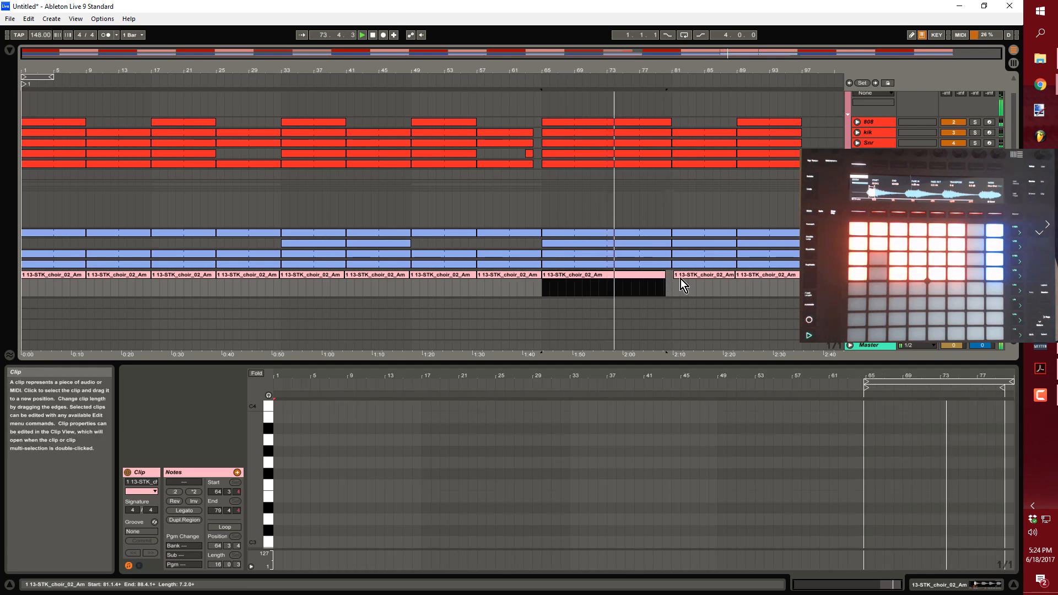
left_click(682, 276)
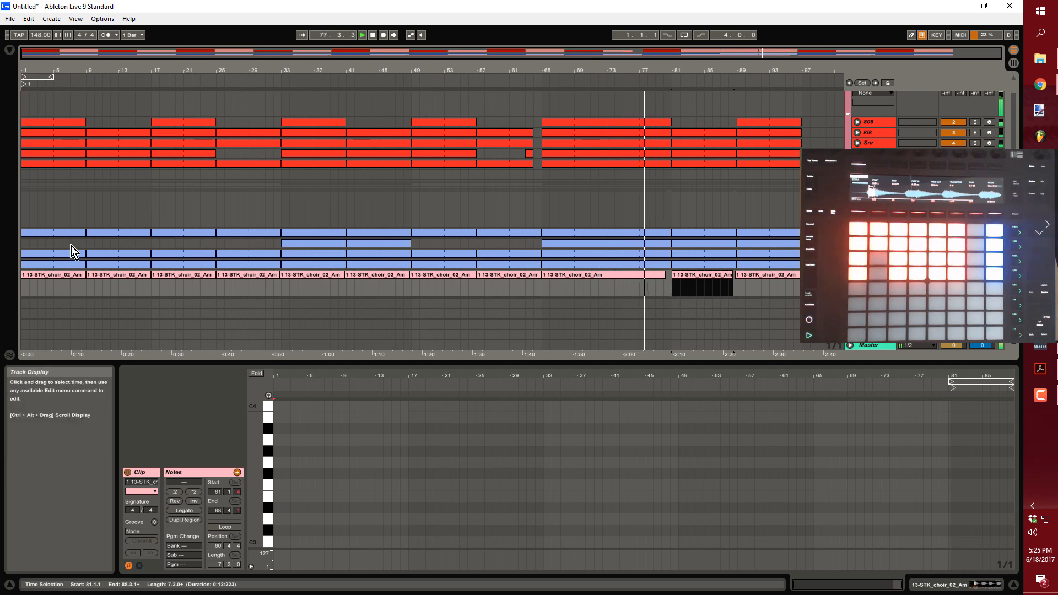
- Try a two-bar C3 note at bar 1 in the editor of the choir clip starting at bar 81
scroll(693, 277, "down", 2)
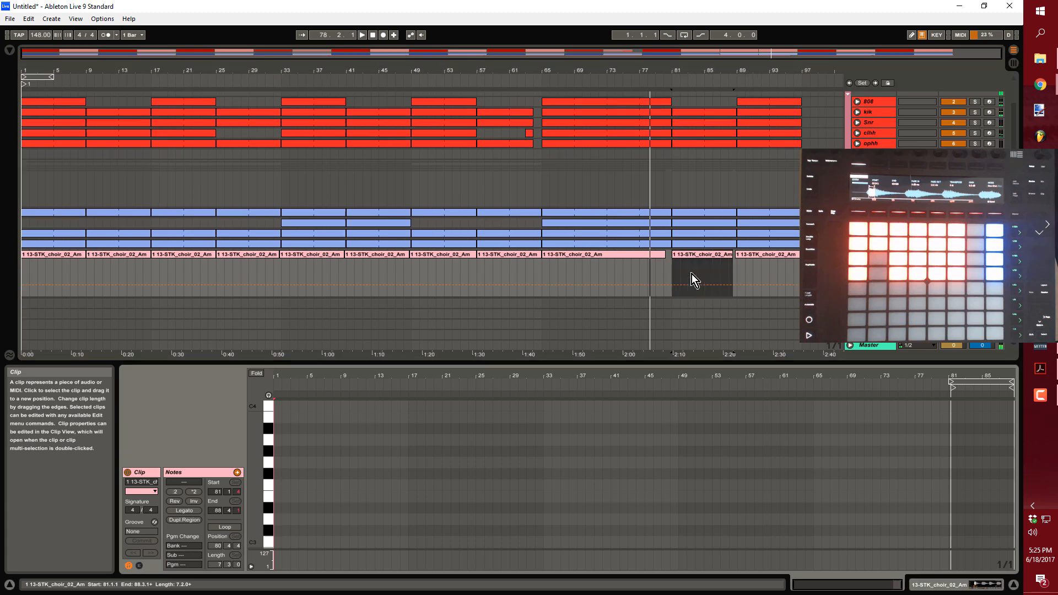
scroll(309, 449, "down", 4)
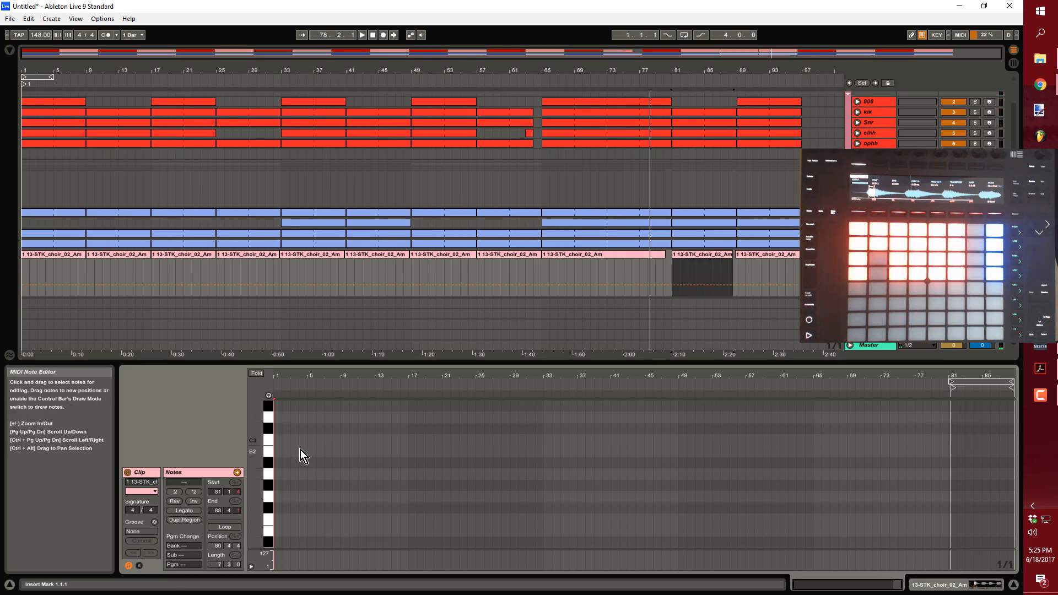
key("space")
double_click(279, 442)
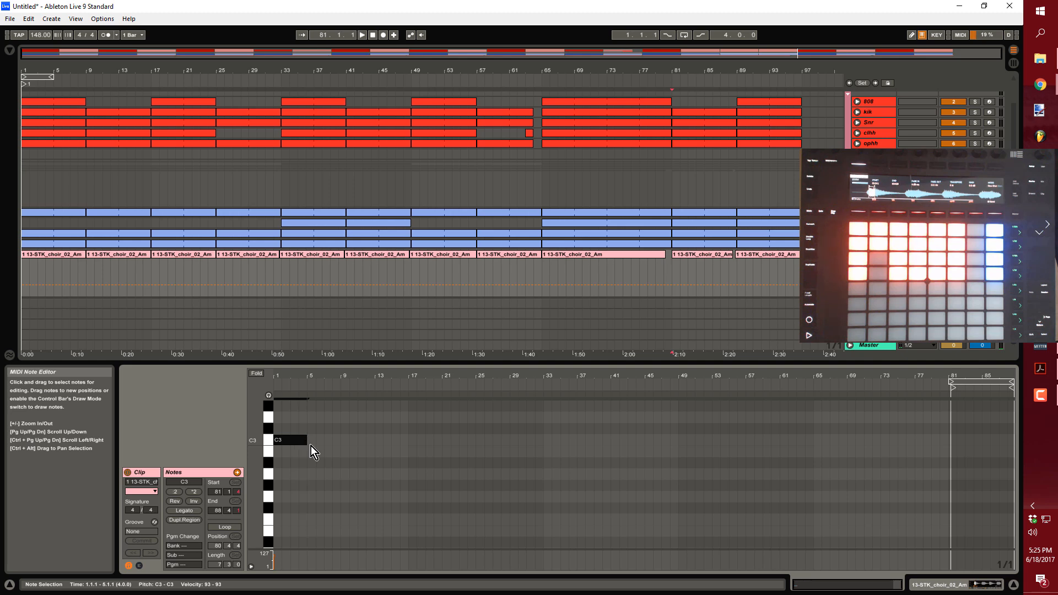
left_click_drag(311, 446, 291, 445)
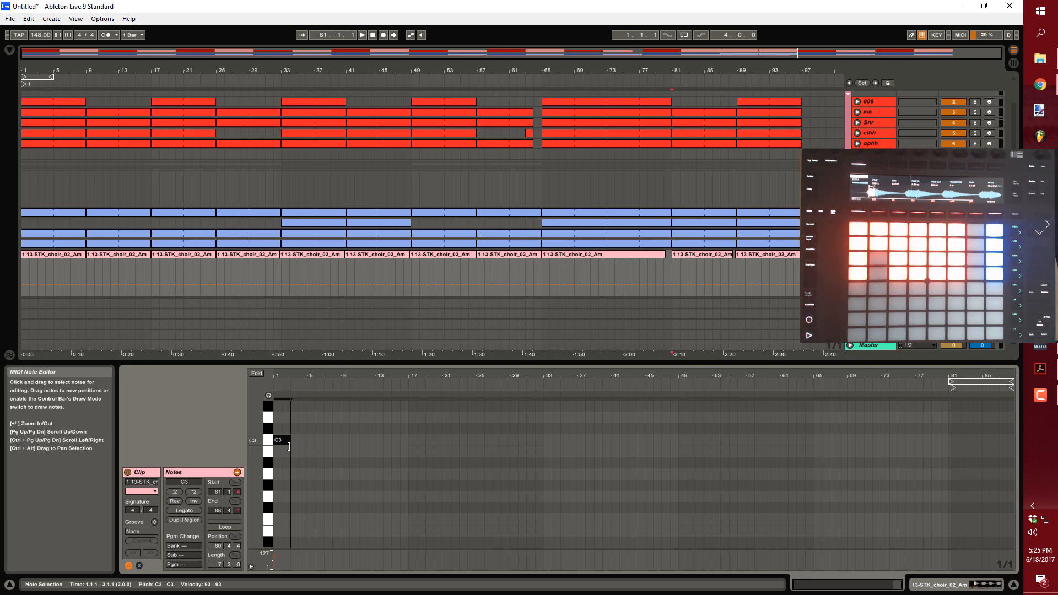
left_click(679, 77)
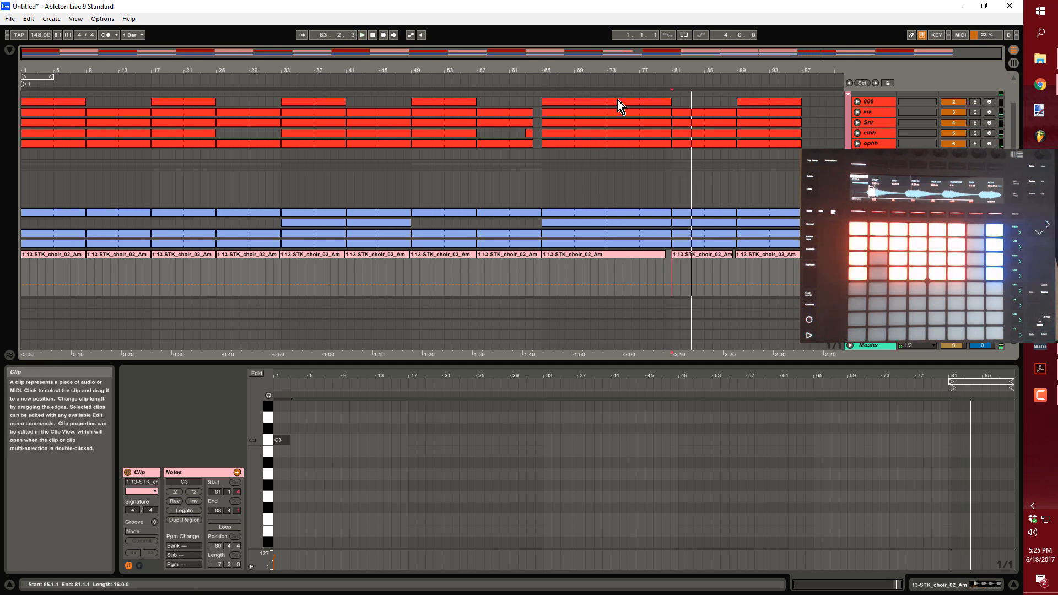
key("space")
left_click_drag(329, 456, 279, 435)
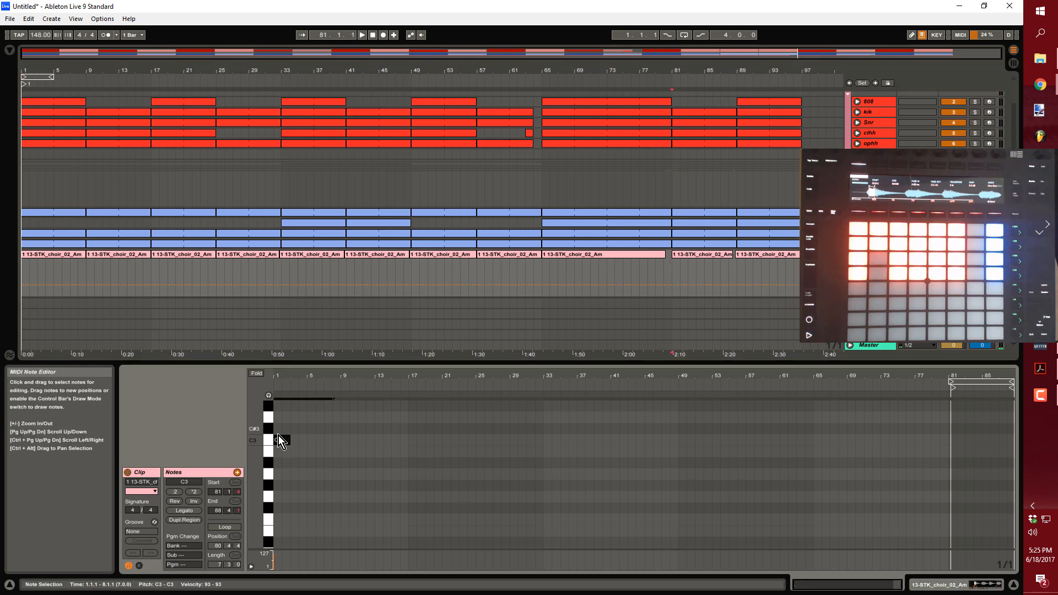
key("Delete")
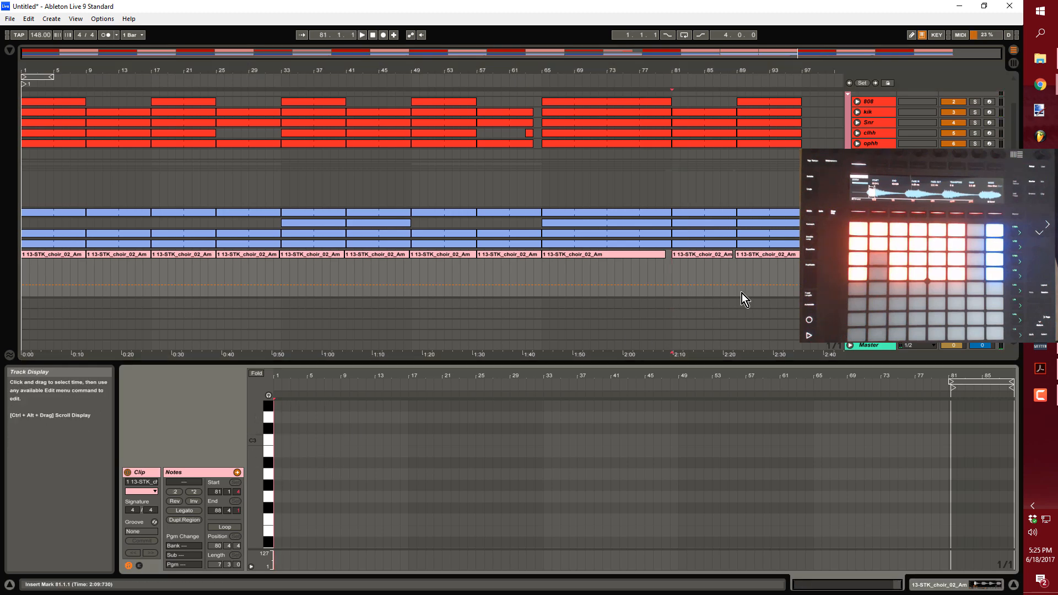
left_click_drag(657, 68, 658, 91)
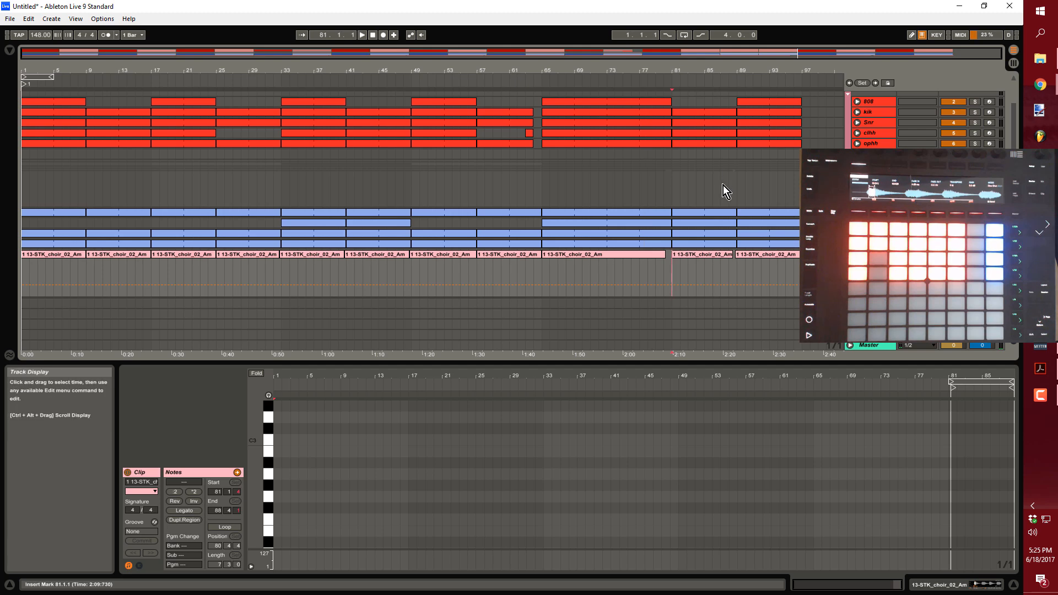